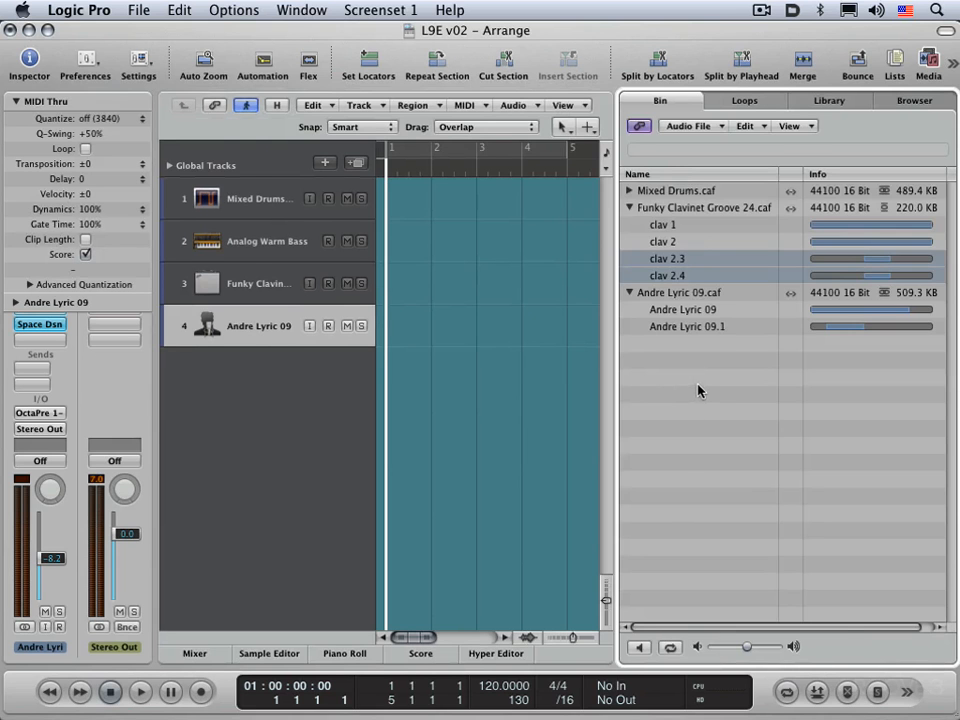
Step: Close the media bin and delete every track except Mixed Drums
key("b")
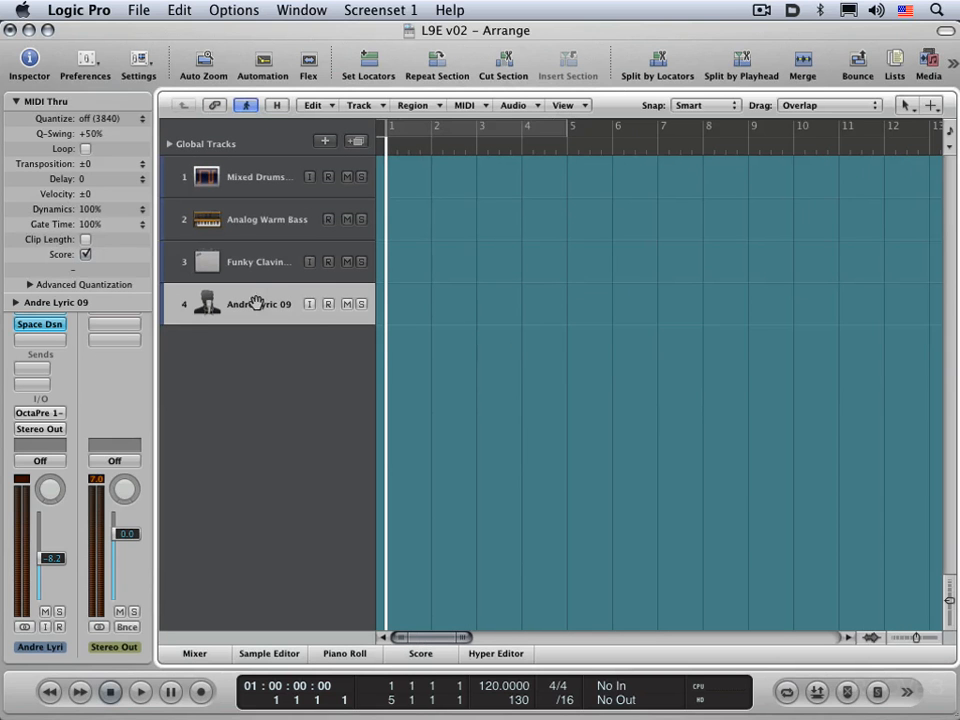
key("super+BackSpace")
key("super+BackSpace")
key("super+BackSpace")
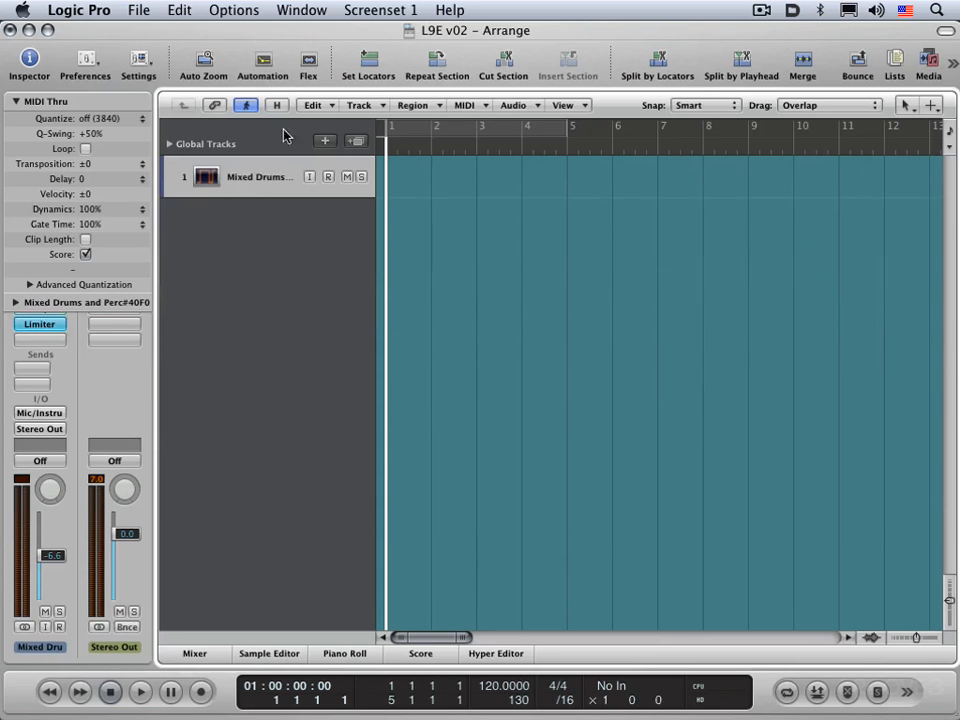
Step: Save the project under the new name L9E v03
left_click(138, 9)
left_click(160, 152)
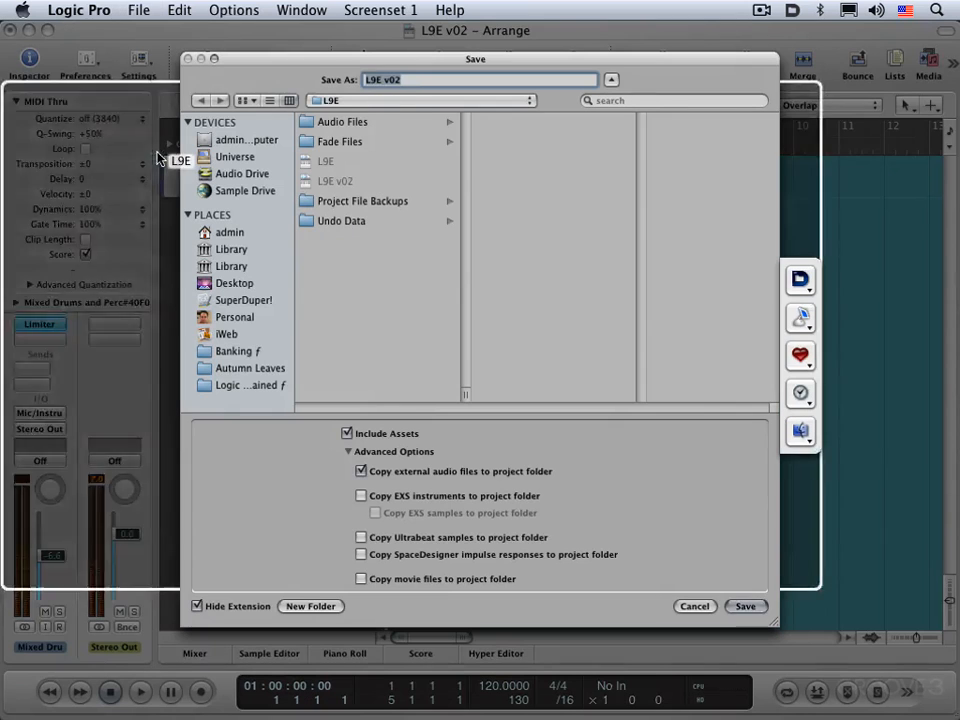
left_click(412, 84)
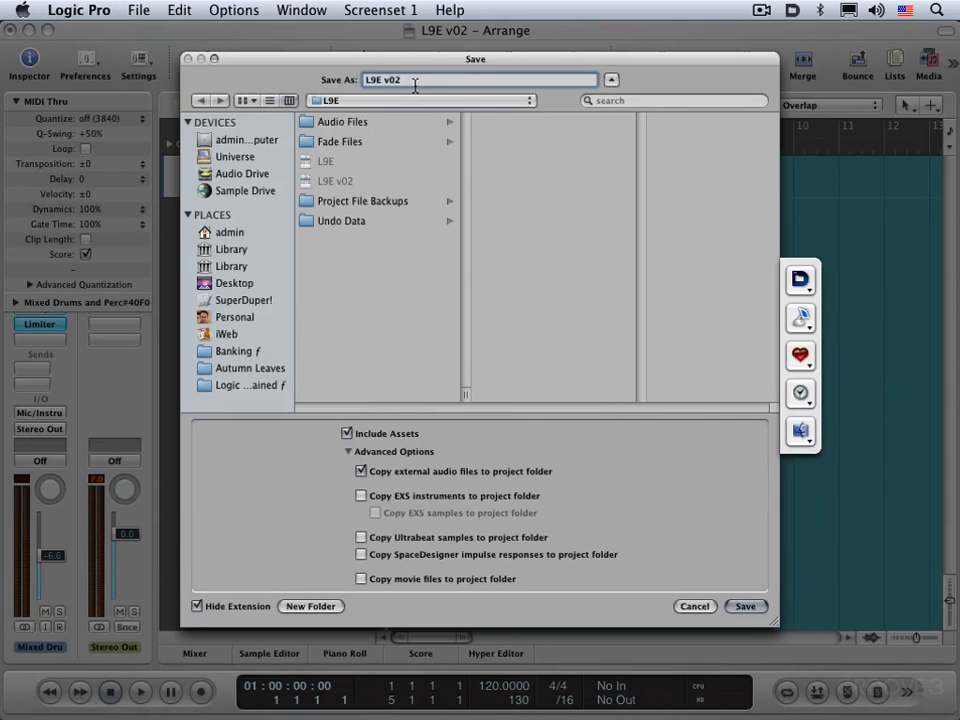
key("BackSpace")
type("3")
key("Return")
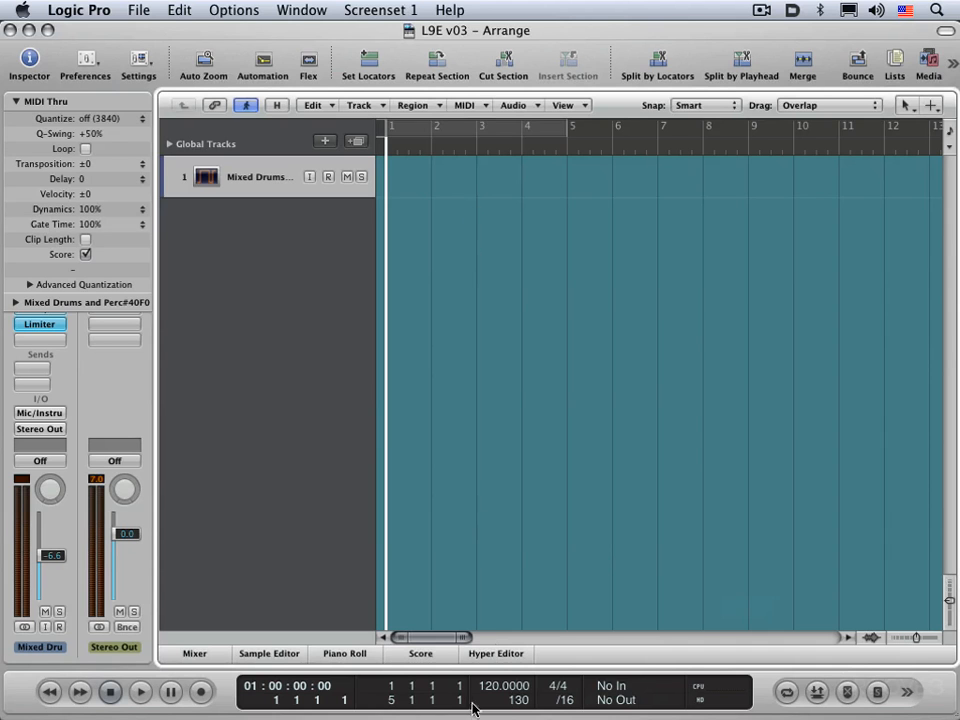
Step: Set the project tempo to 100
mouse_move(490, 690)
left_mouse_down()
mouse_move(490, 675)
mouse_move(495, 715)
mouse_move(494, 688)
left_mouse_up()
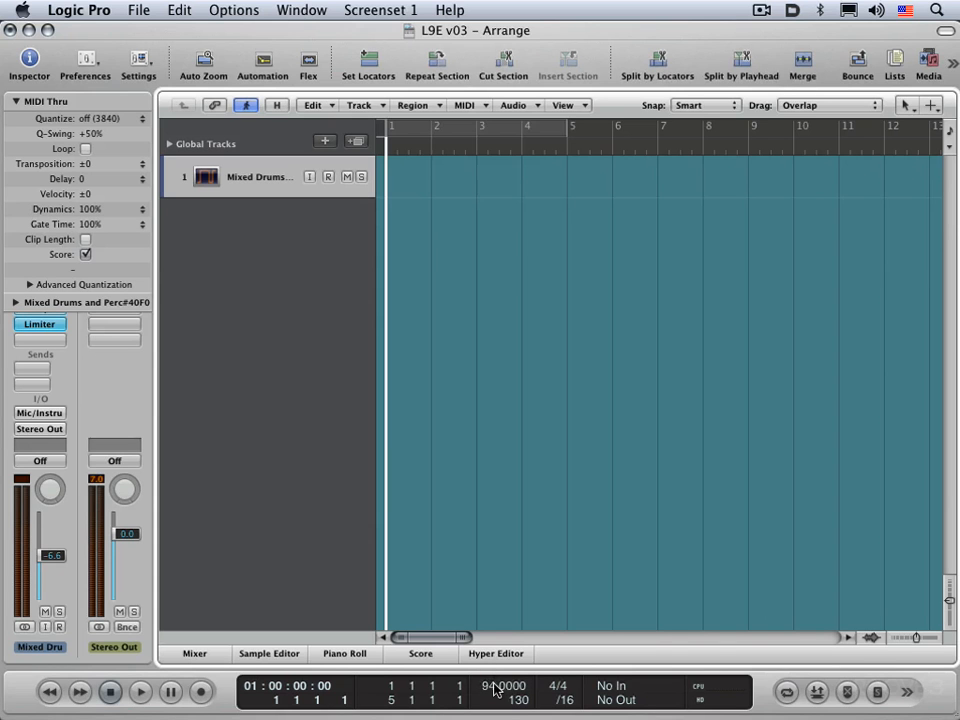
double_click(494, 688)
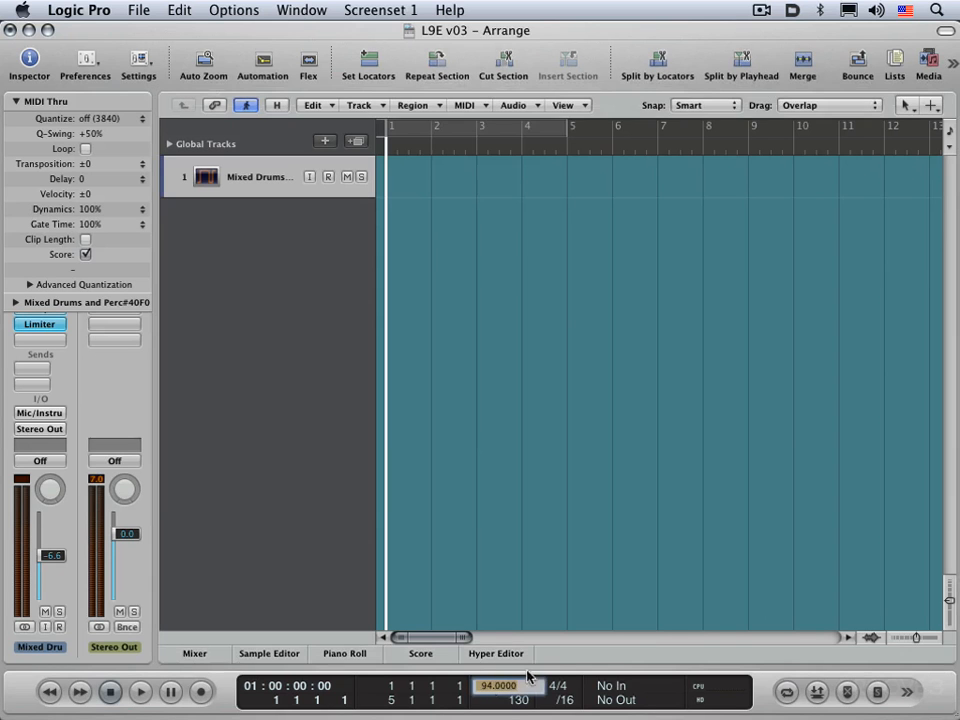
type("100")
key("Return")
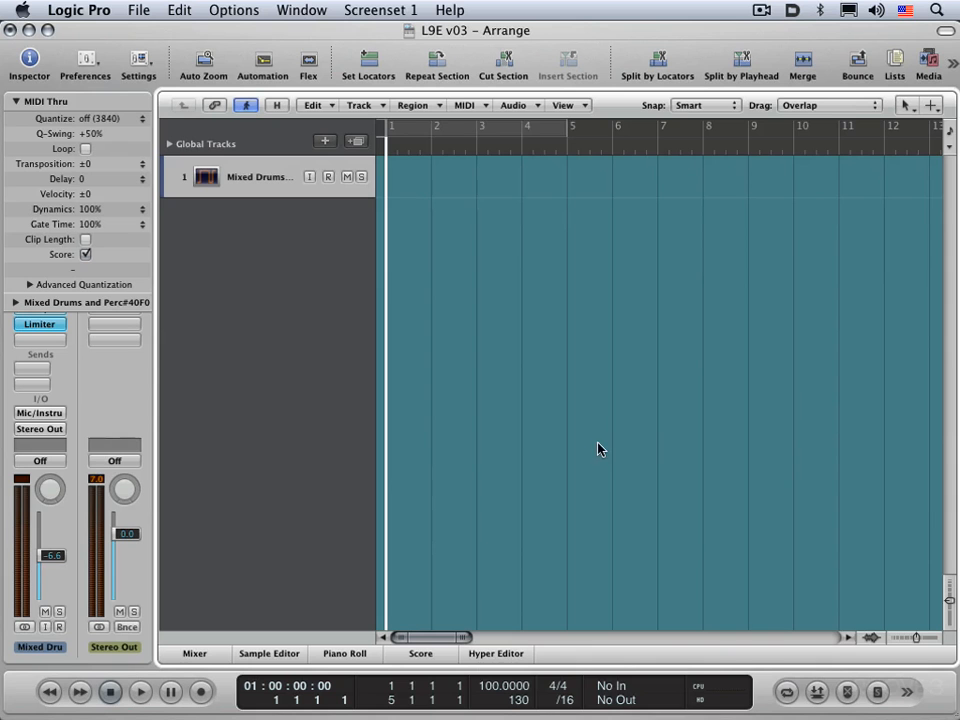
Step: Open the Tempo list and hide the Inspector
left_click(896, 60)
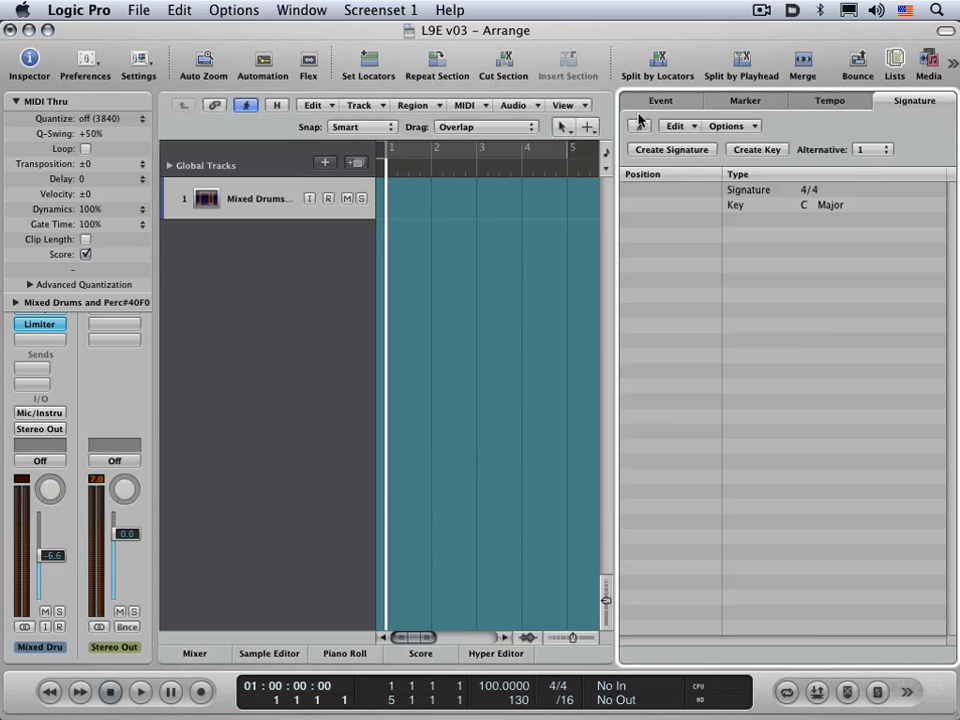
left_click(843, 101)
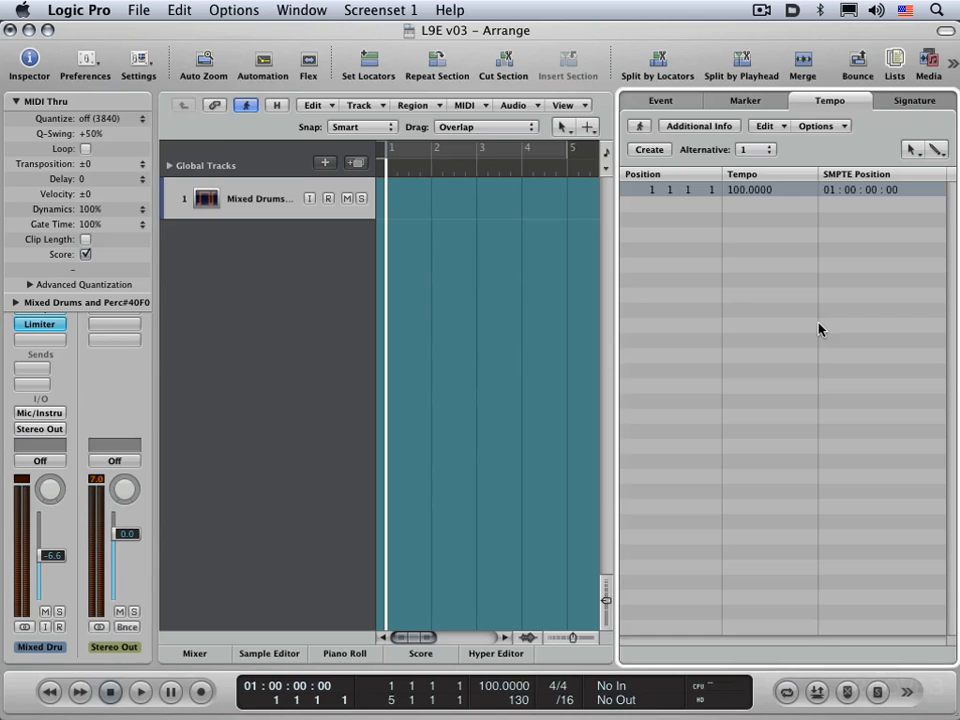
key("d")
key("d")
key("d")
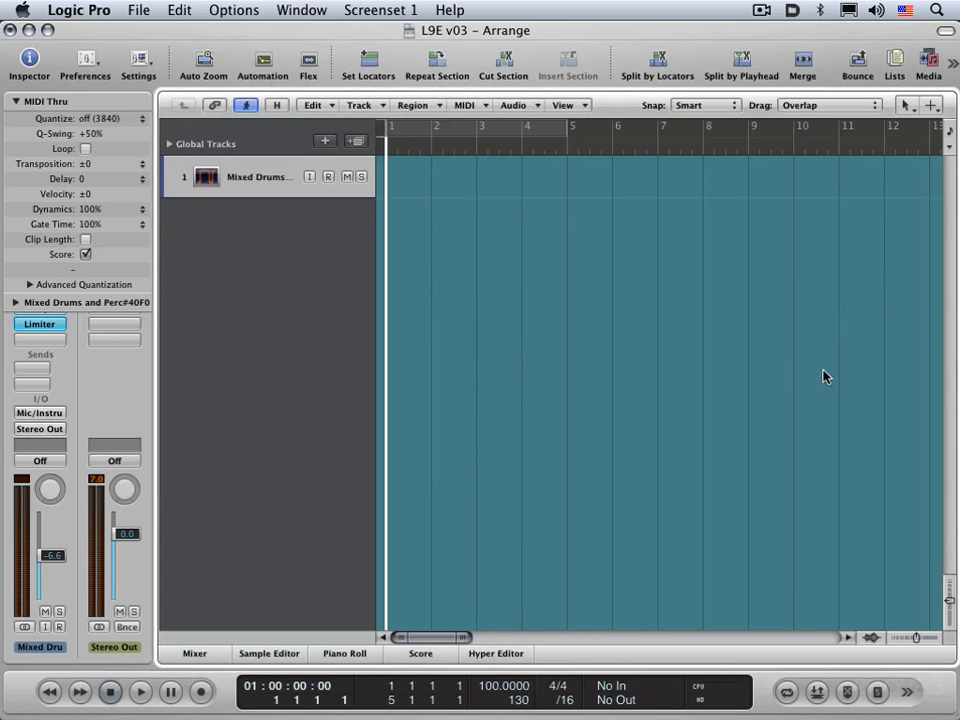
key("i")
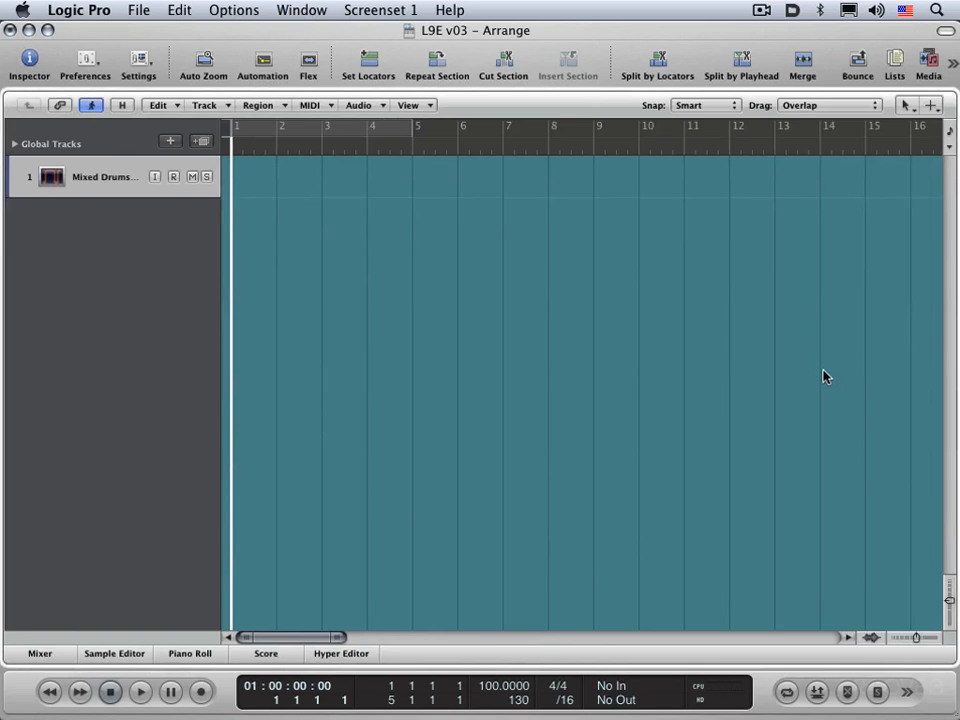
key("d")
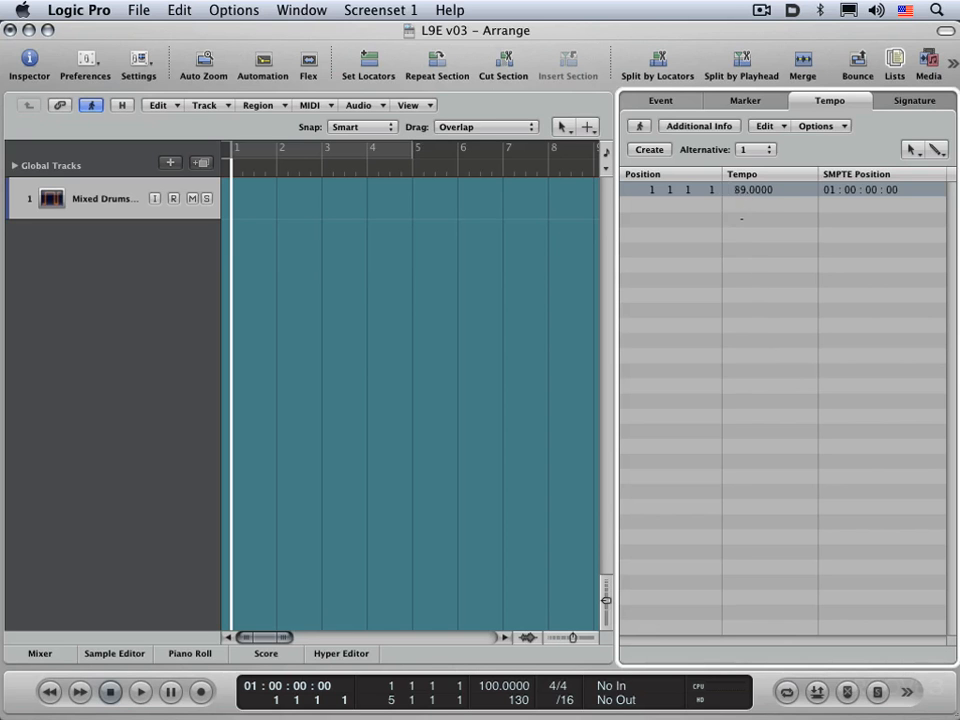
Step: Set the first tempo event's value to 66
mouse_move(746, 192)
left_mouse_down()
mouse_move(746, 170)
mouse_move(746, 193)
left_mouse_up()
double_click(752, 185)
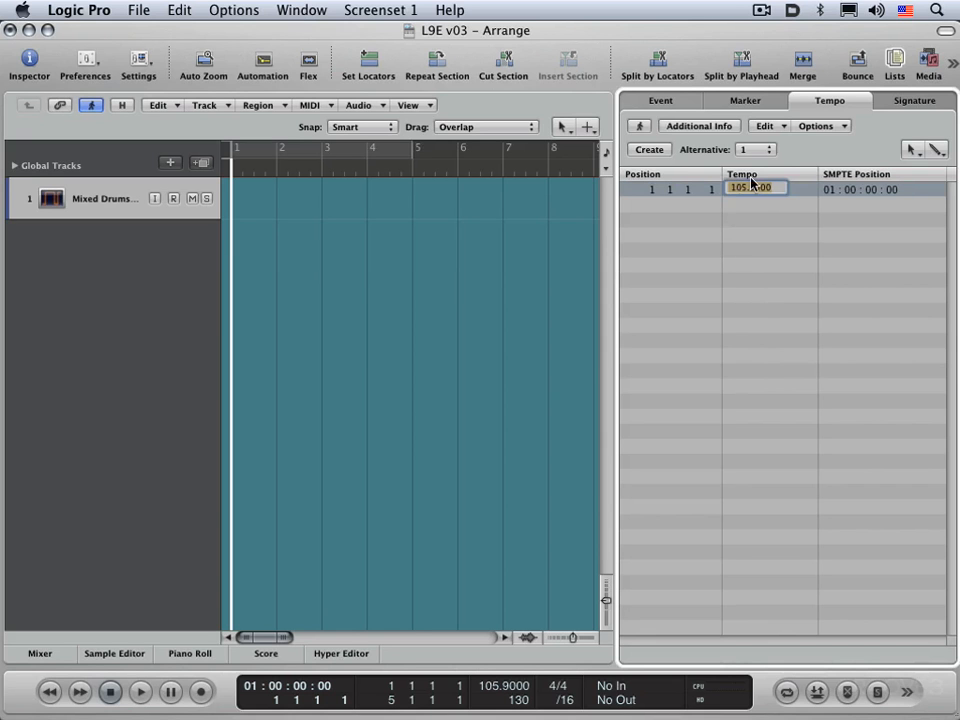
type("58")
key("Return")
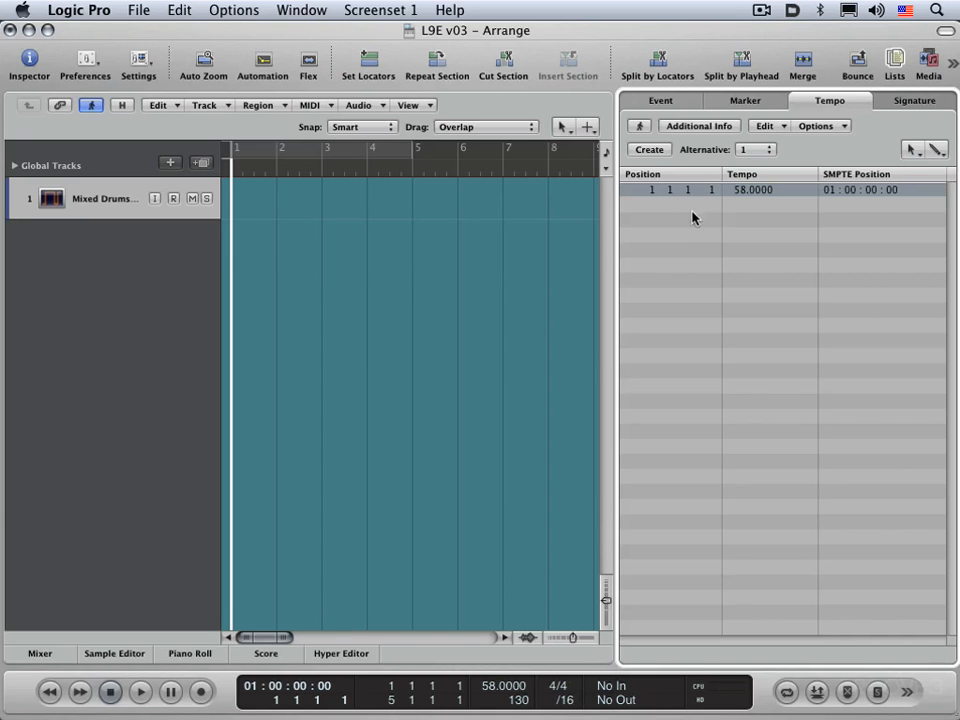
left_click_drag(711, 189, 744, 181)
Step: Move the playhead to bar 3 and create a tempo event there
key("period")
key("period")
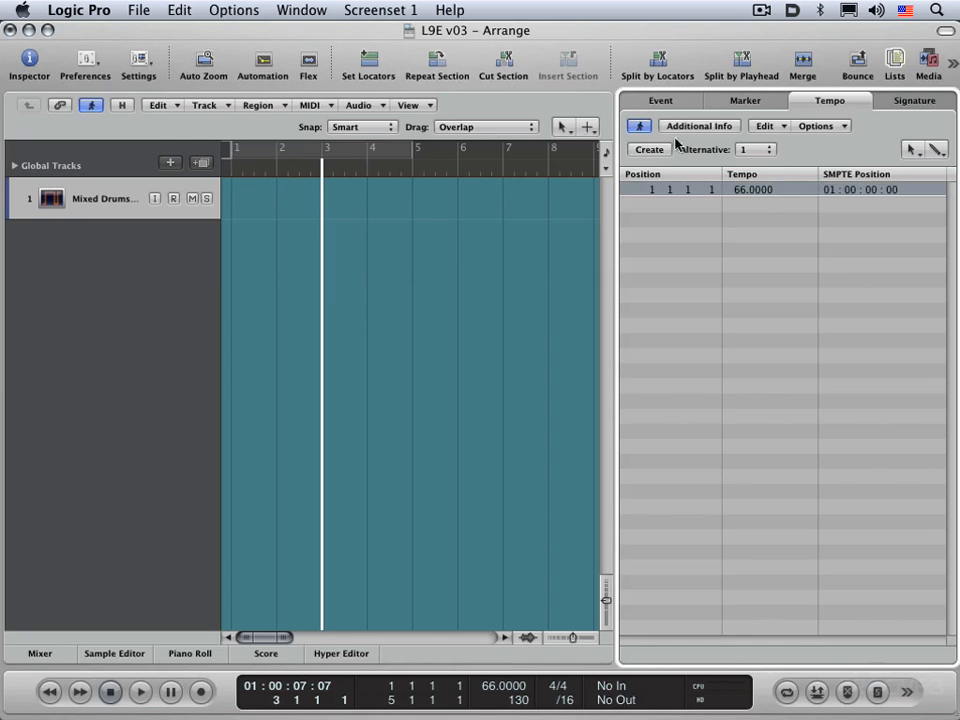
left_click(649, 149)
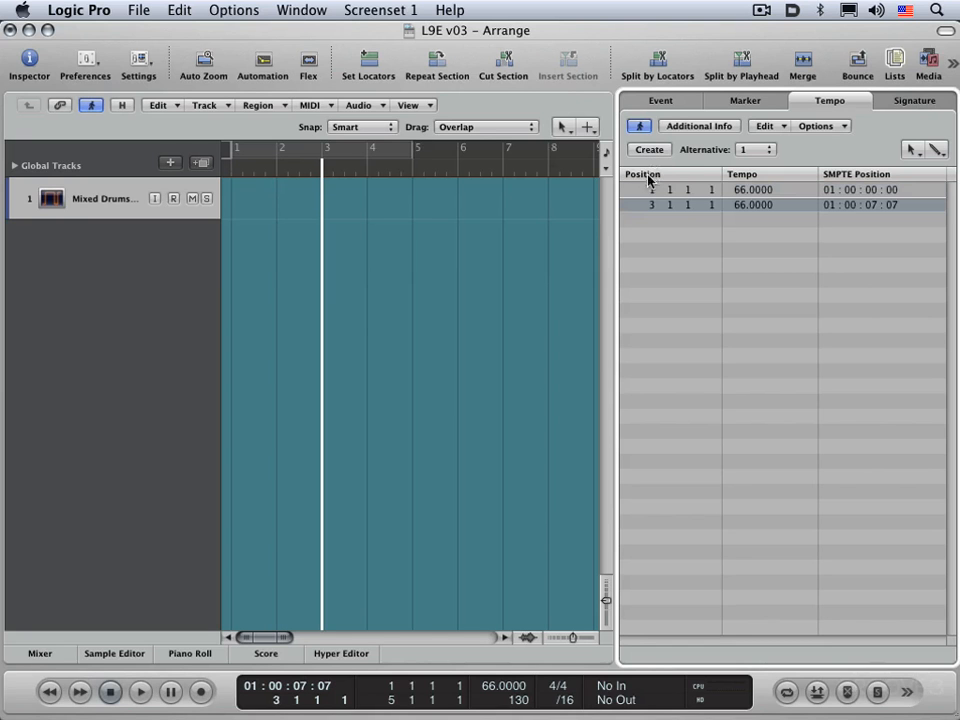
Step: Move the playhead to bar 5 and create a tempo event there
key("period")
key("period")
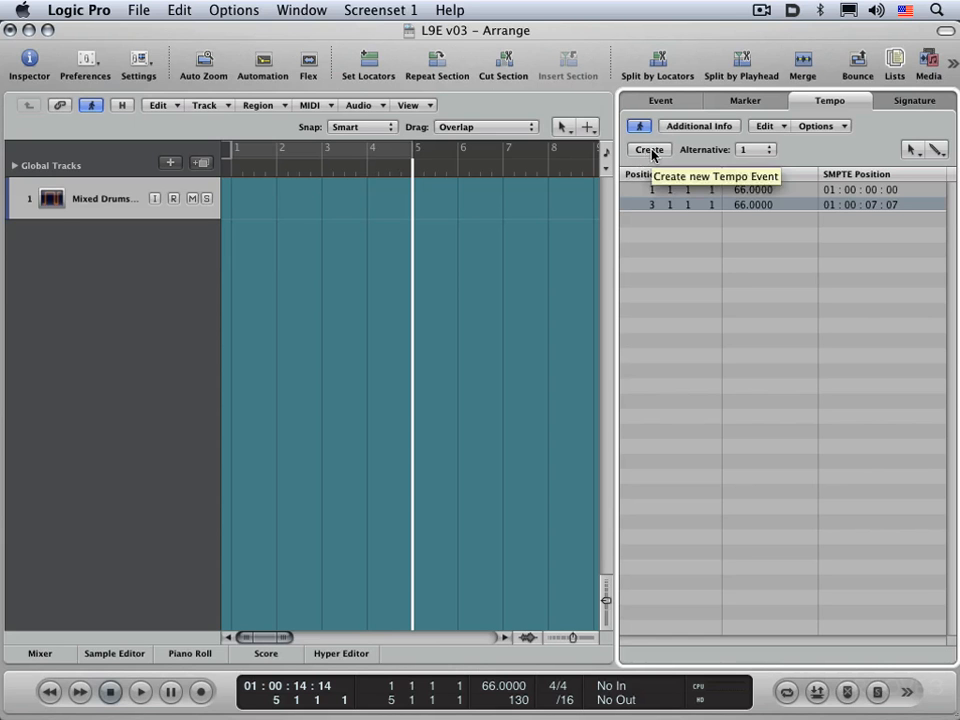
left_click(649, 149)
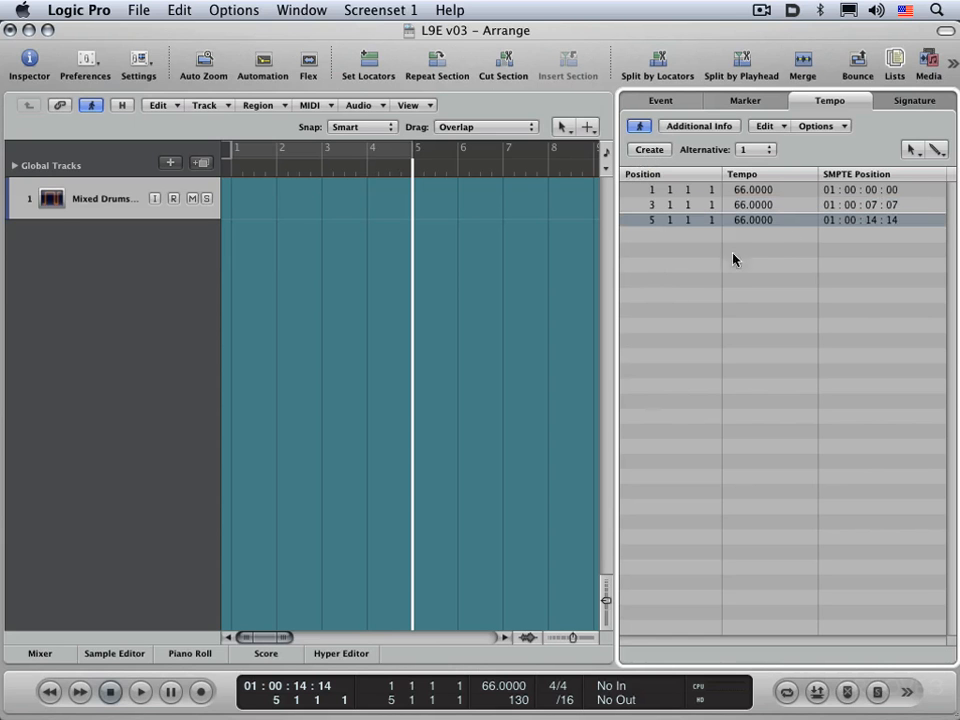
Step: Set the bar 3 tempo event to 91 and the bar 5 event to 67.5
mouse_move(746, 222)
left_mouse_down()
mouse_move(740, 212)
mouse_move(748, 227)
left_mouse_up()
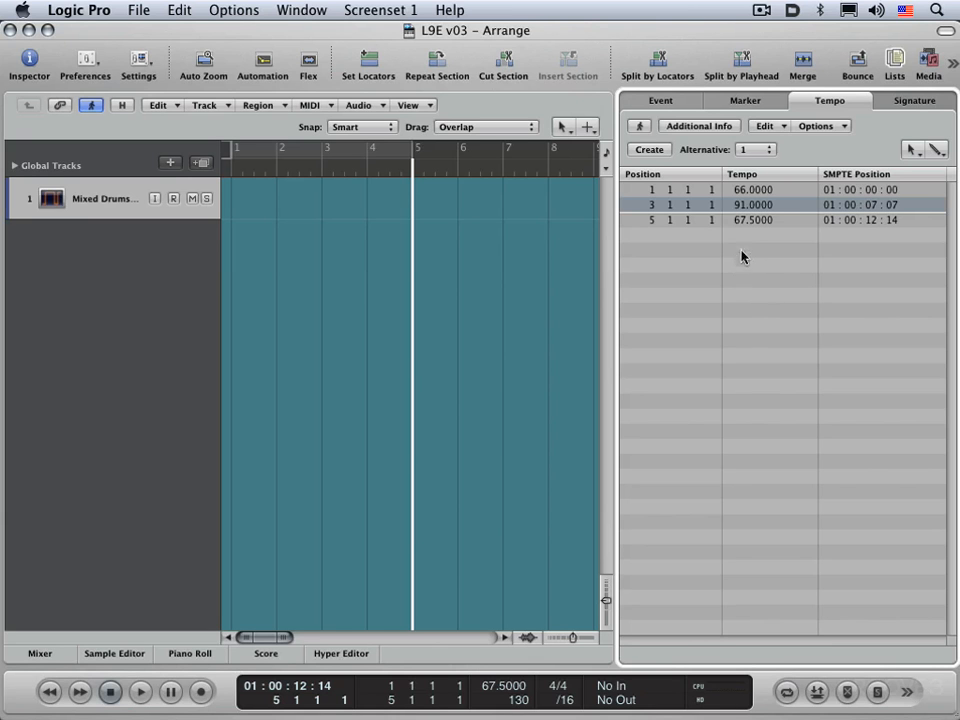
Step: Switch to tempo alternative 2 and back to alternative 1 to compare them
left_click(765, 150)
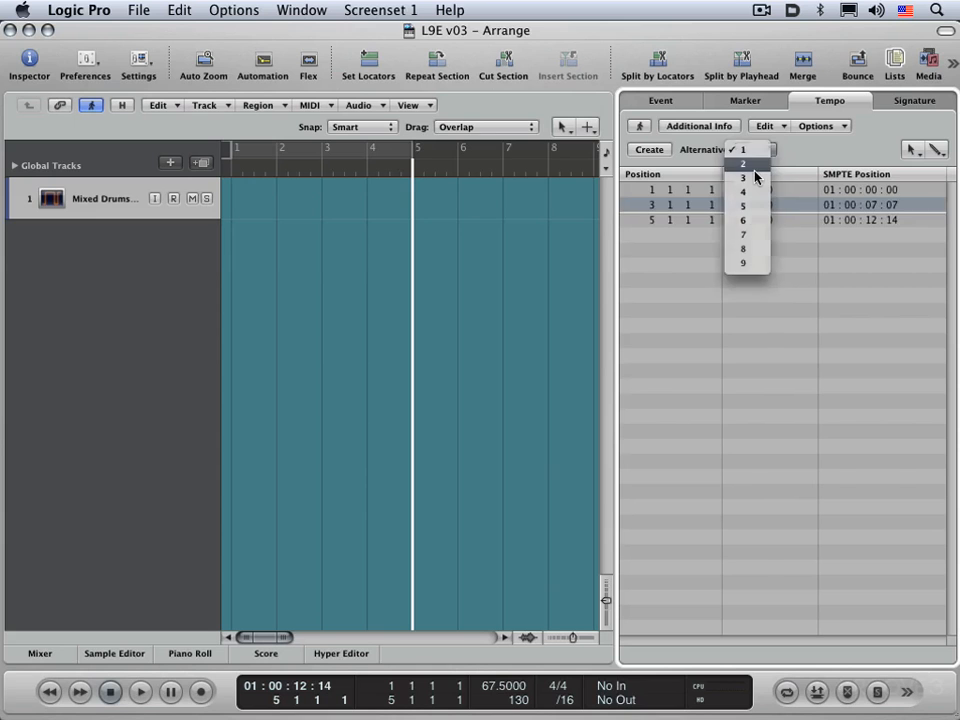
left_click(755, 177)
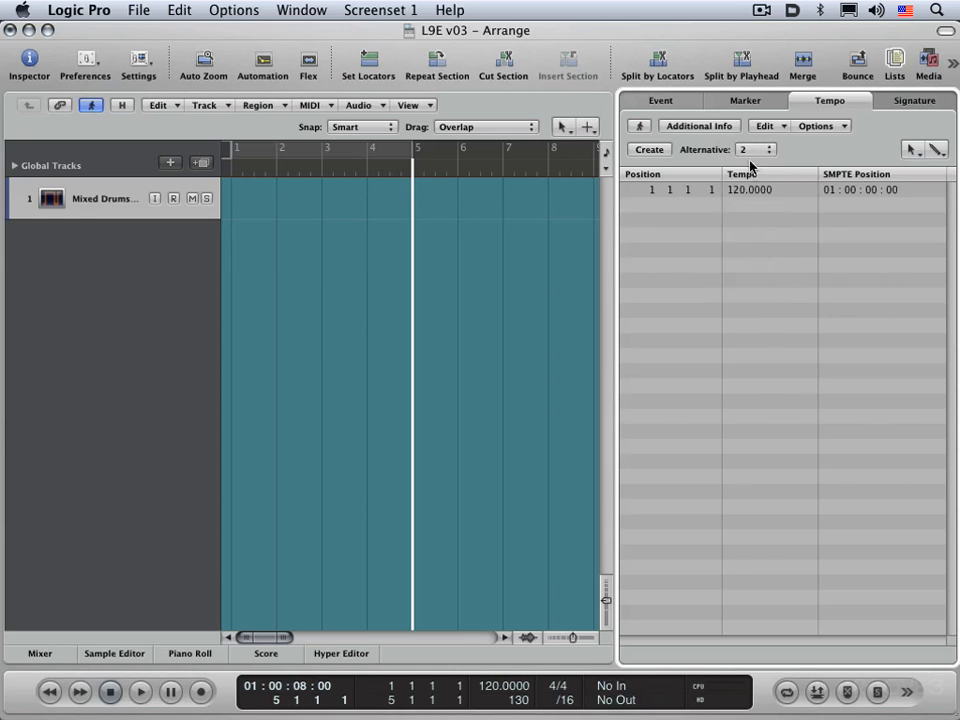
left_click(751, 152)
left_click(750, 166)
left_click(745, 152)
left_click(747, 130)
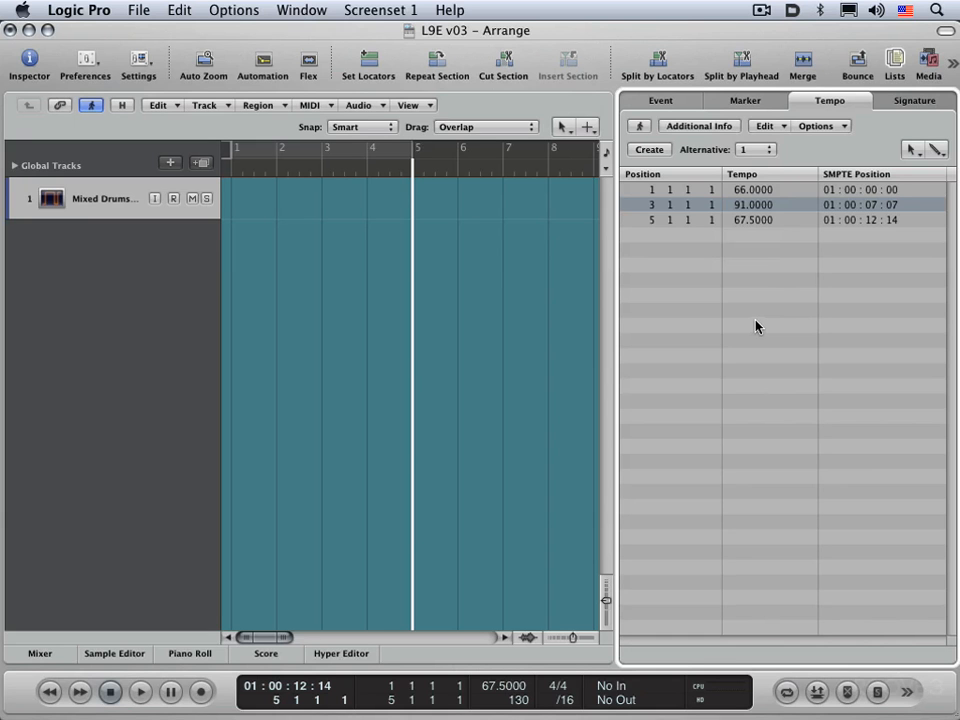
Step: Switch to tempo alternative 2 and set its tempo to 76
left_click(755, 152)
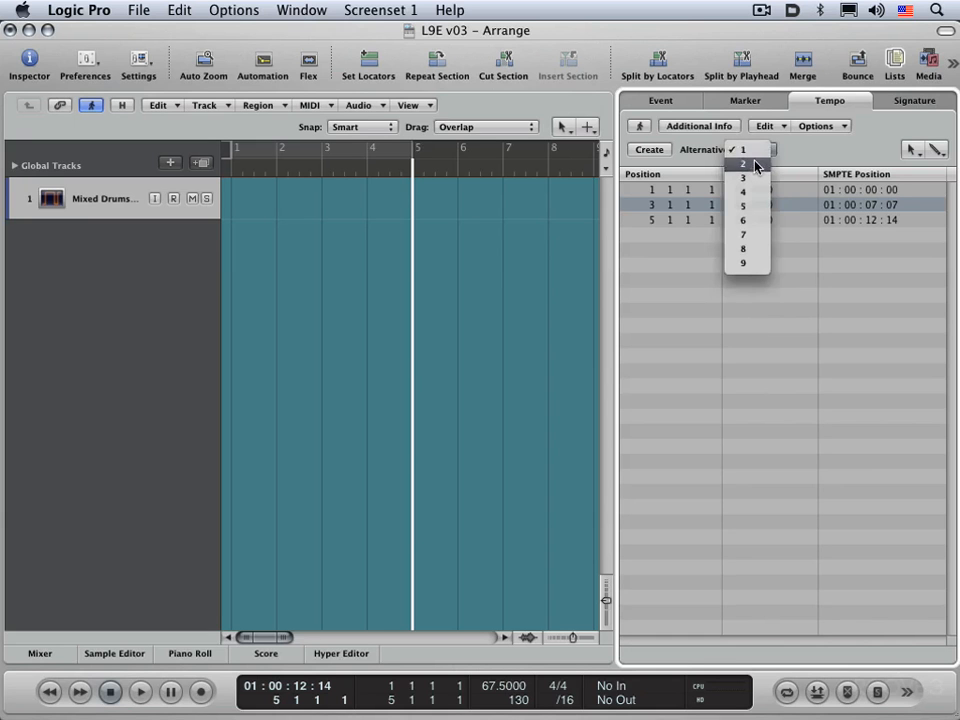
left_click(743, 163)
left_click_drag(746, 189, 732, 277)
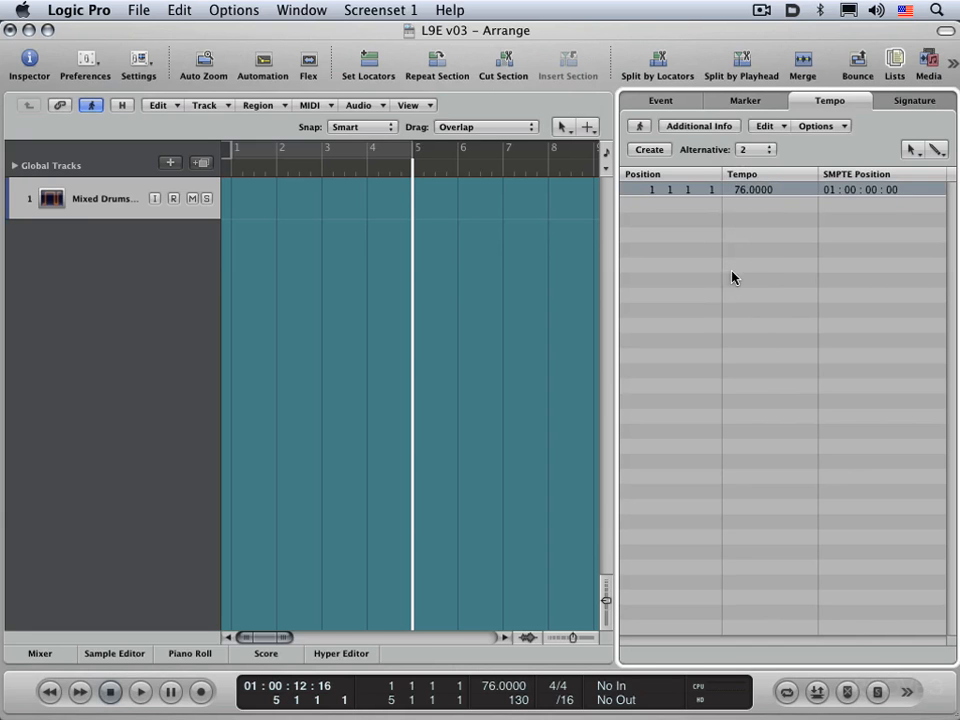
Step: Switch back to tempo alternative 1
left_click(755, 150)
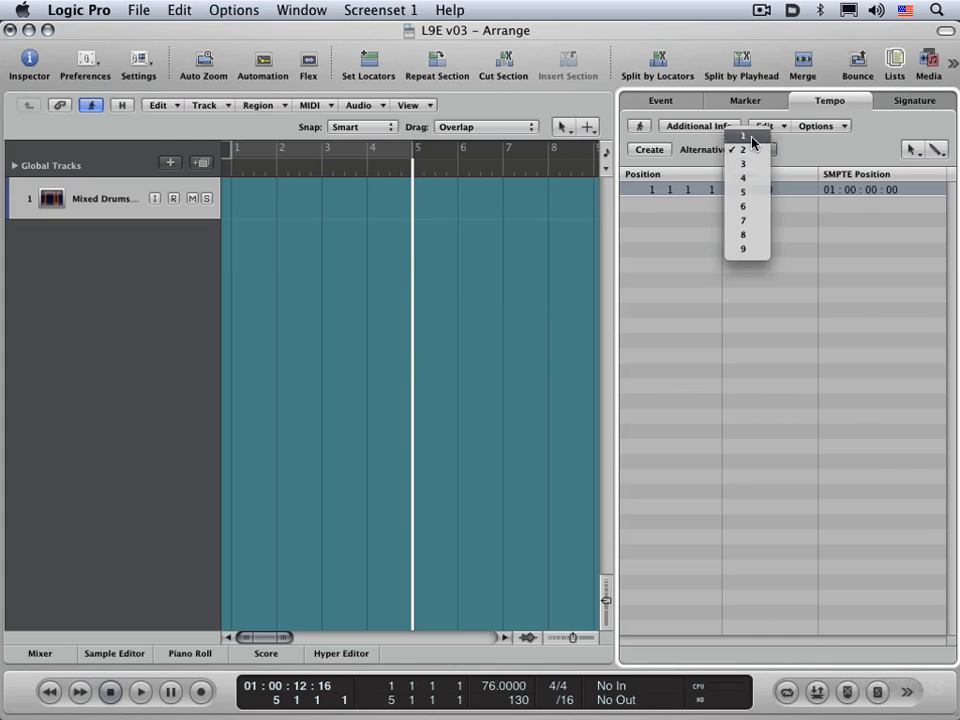
left_click(752, 142)
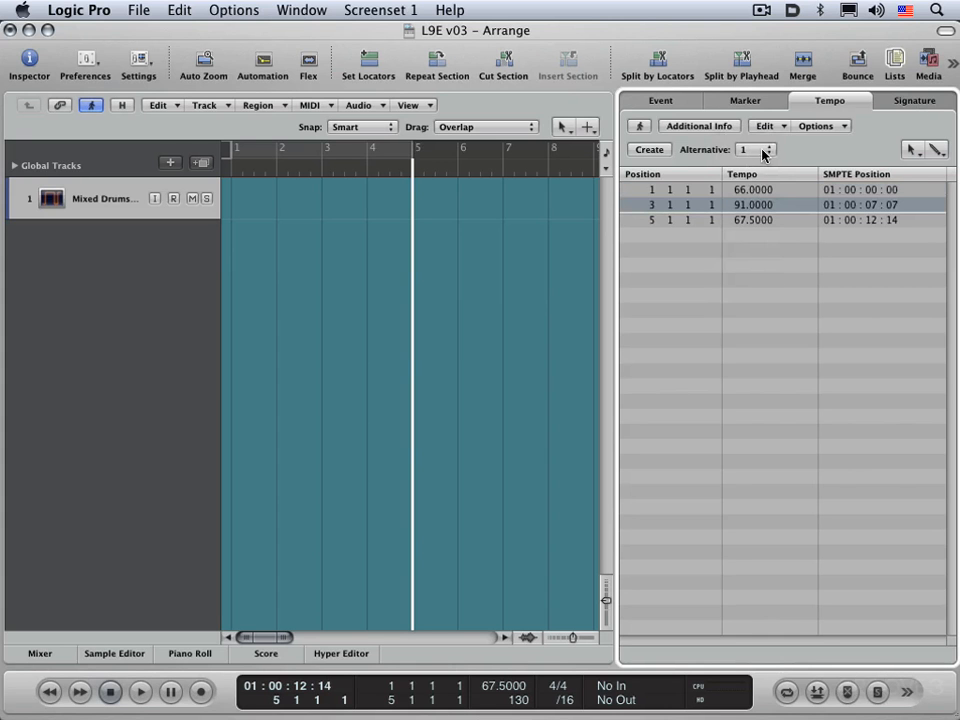
Step: Delete the tempo events at bars 5 and 3
left_click(666, 218)
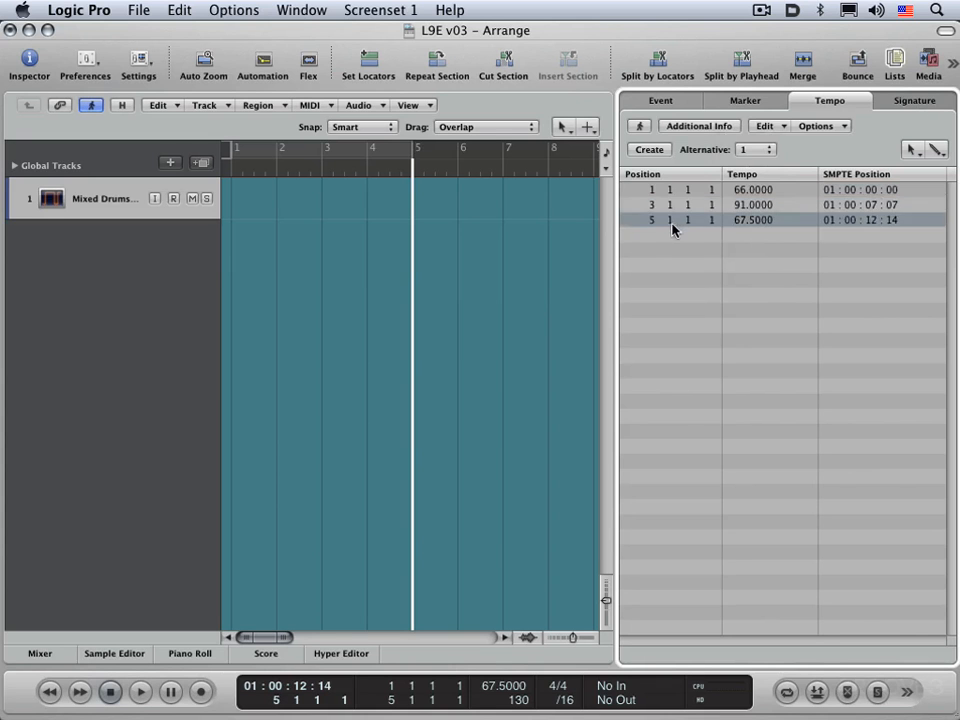
key("Delete")
key("Delete")
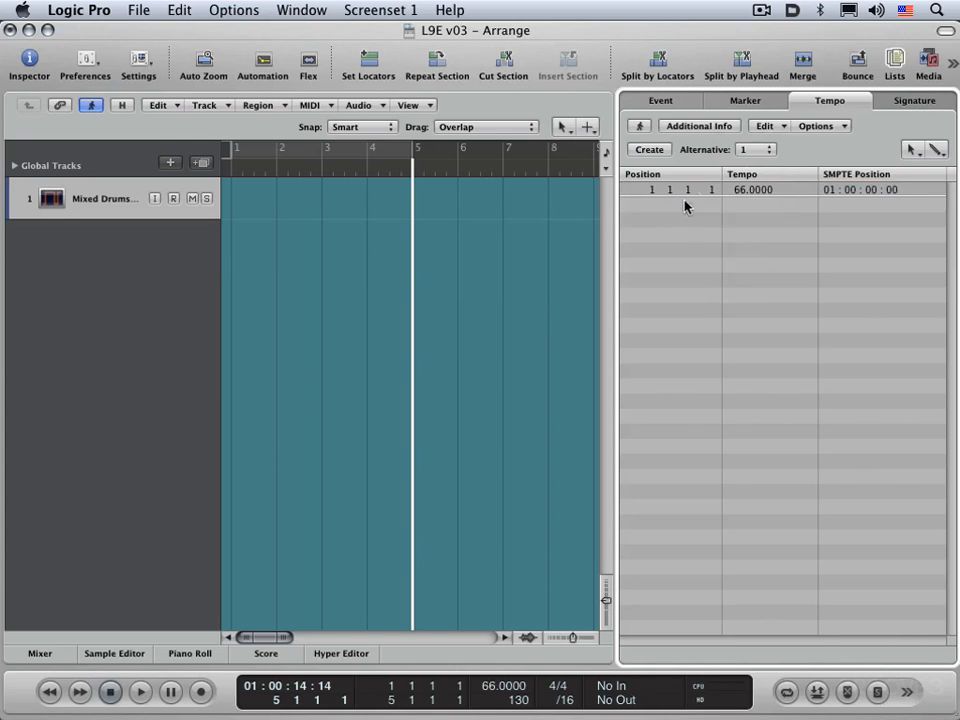
left_click(915, 150)
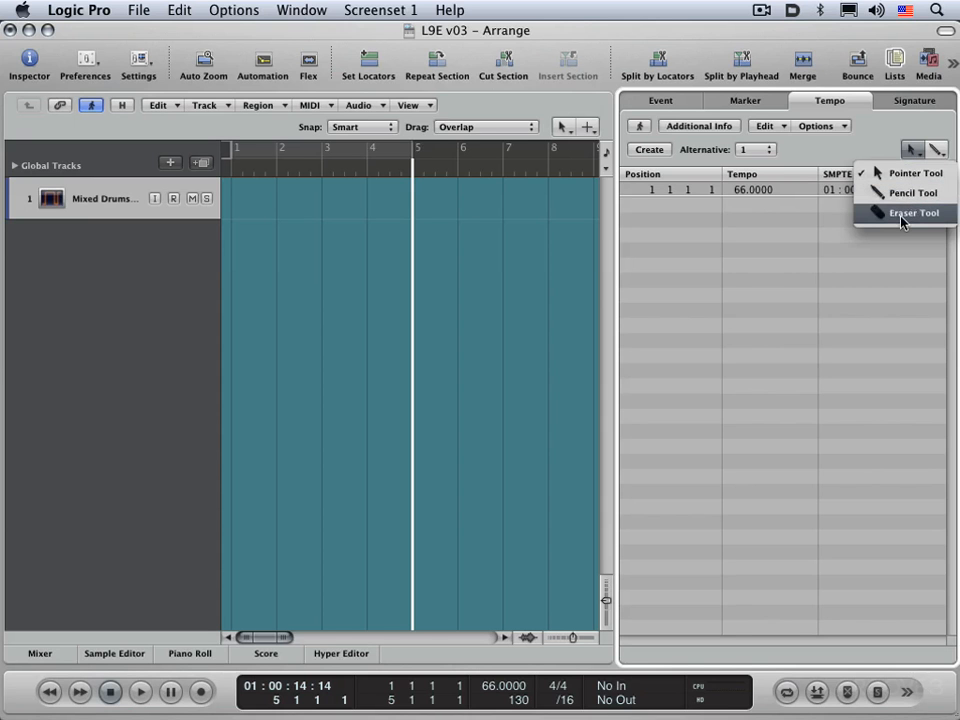
left_click(848, 284)
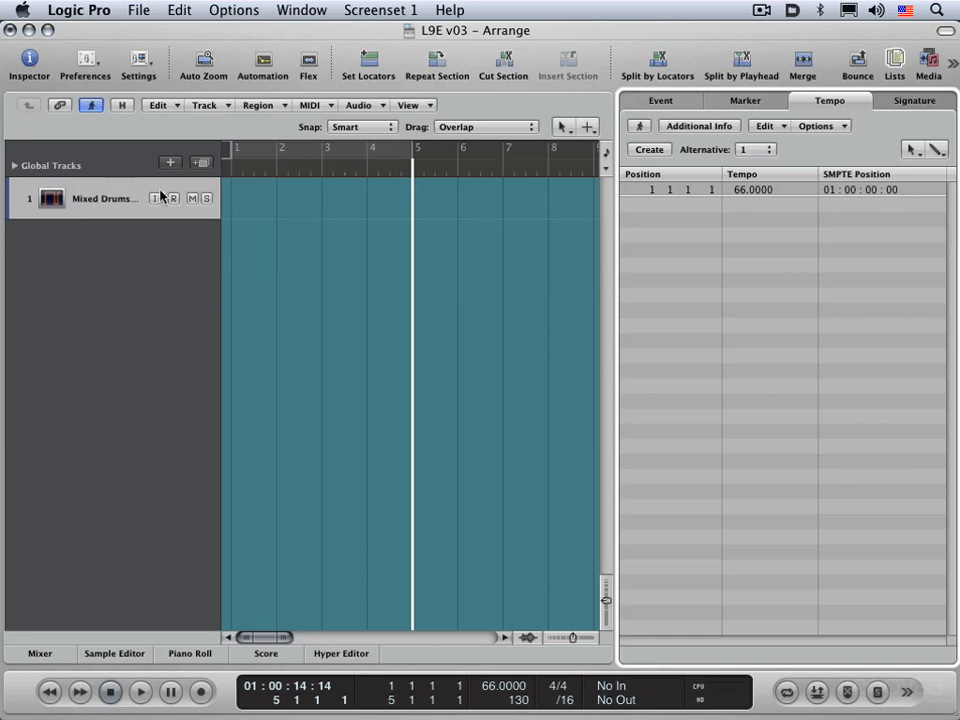
Step: Show the Tempo global track in the Global Tracks area
left_click(15, 166)
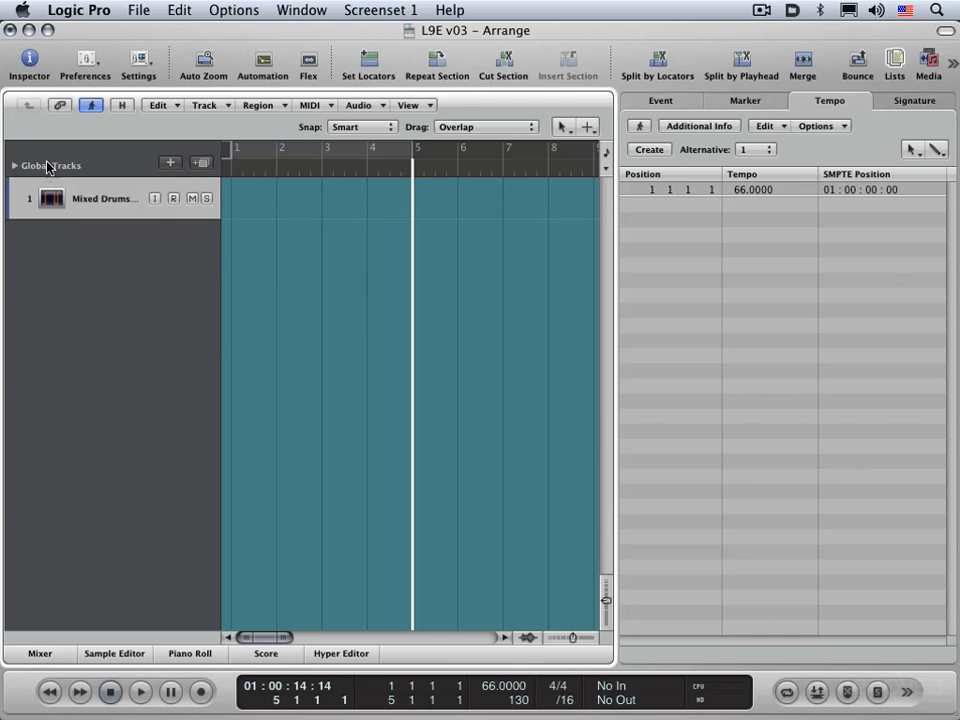
right_click(48, 166)
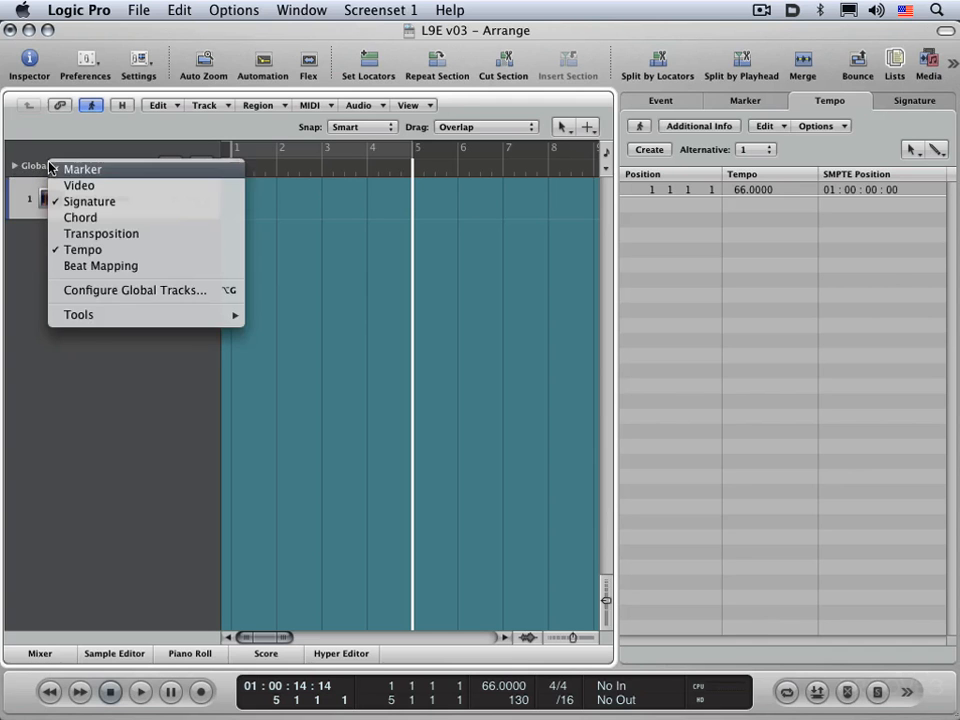
left_click(70, 250)
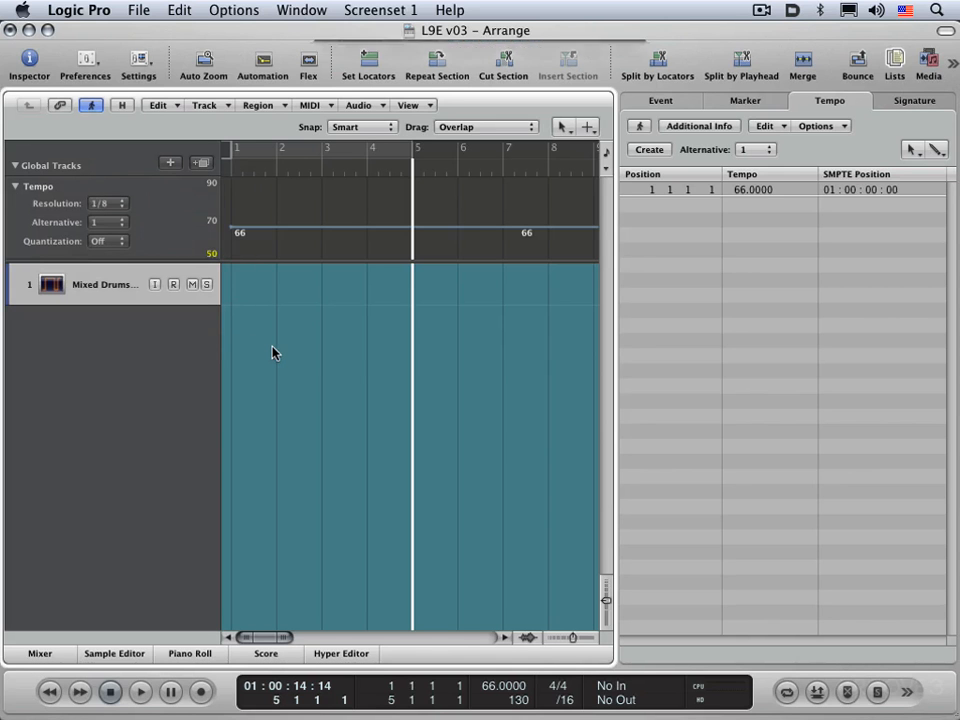
Step: Enlarge the Tempo global track and drag its starting tempo line up to 88
key("alt+g")
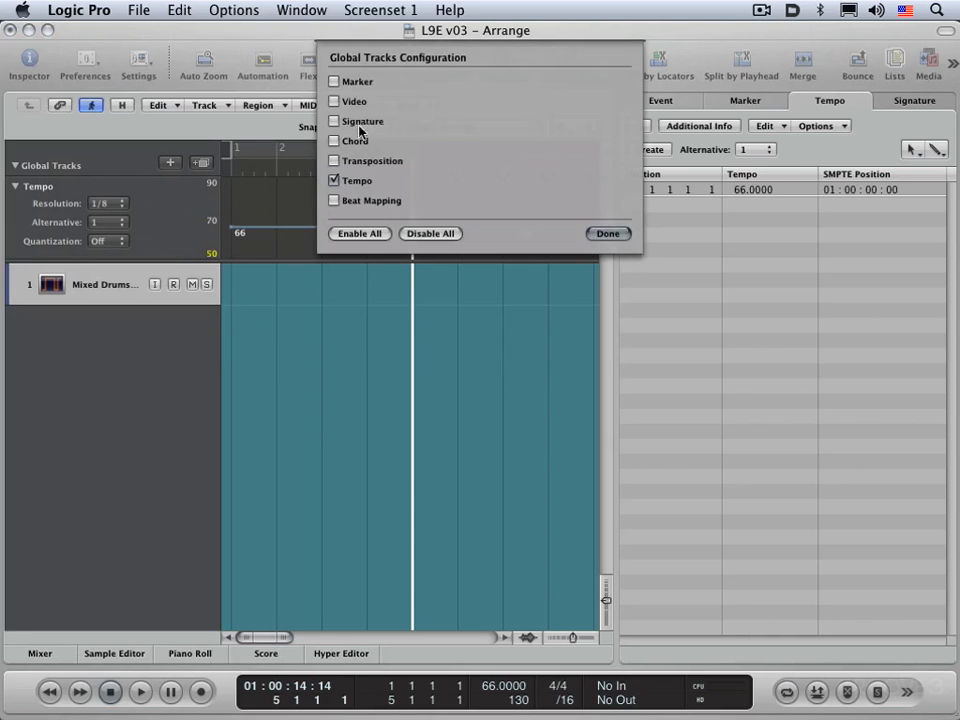
left_click(609, 236)
mouse_move(135, 261)
left_mouse_down()
mouse_move(133, 343)
mouse_move(139, 285)
left_mouse_up()
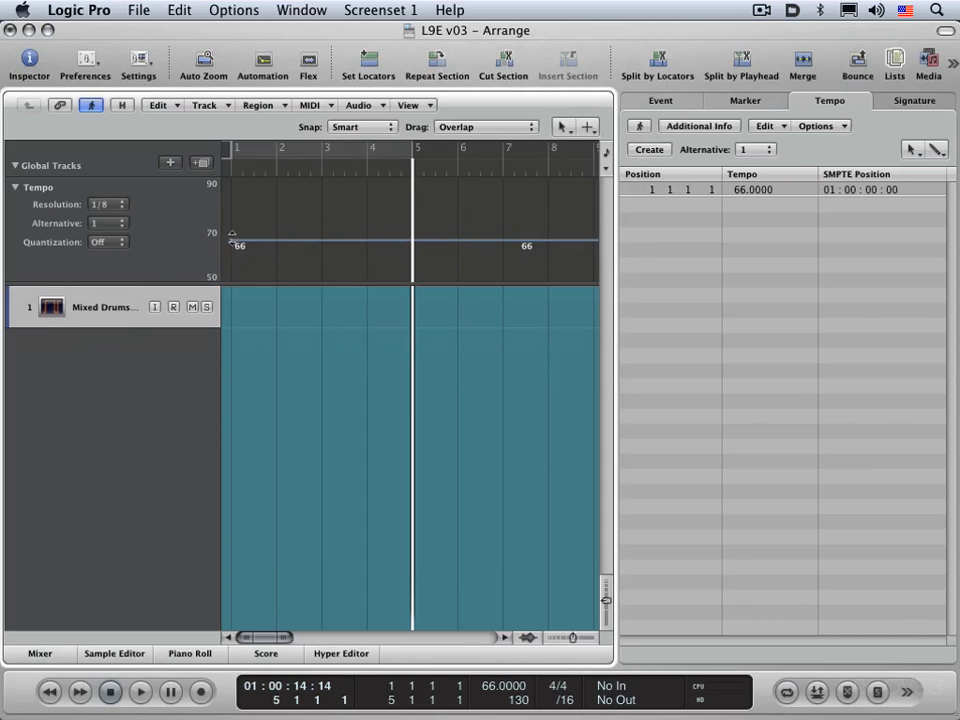
left_click_drag(236, 248, 240, 214)
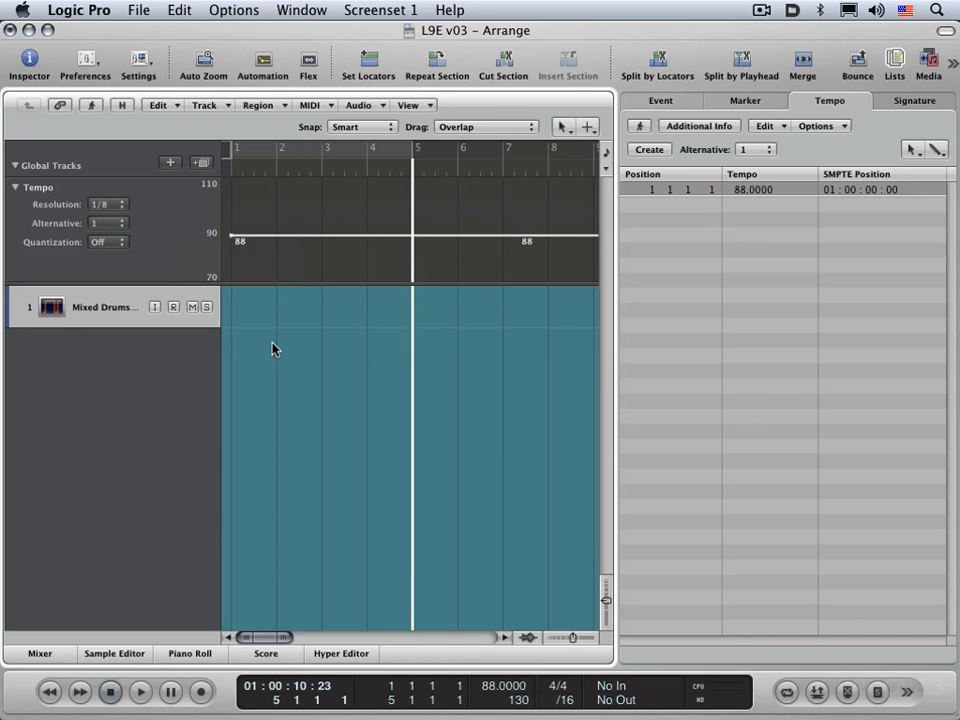
Step: With the Pencil tool, add tempo changes of 95, 107 and 78 near bars 2, 5 and 6 on the Tempo track
key("Escape")
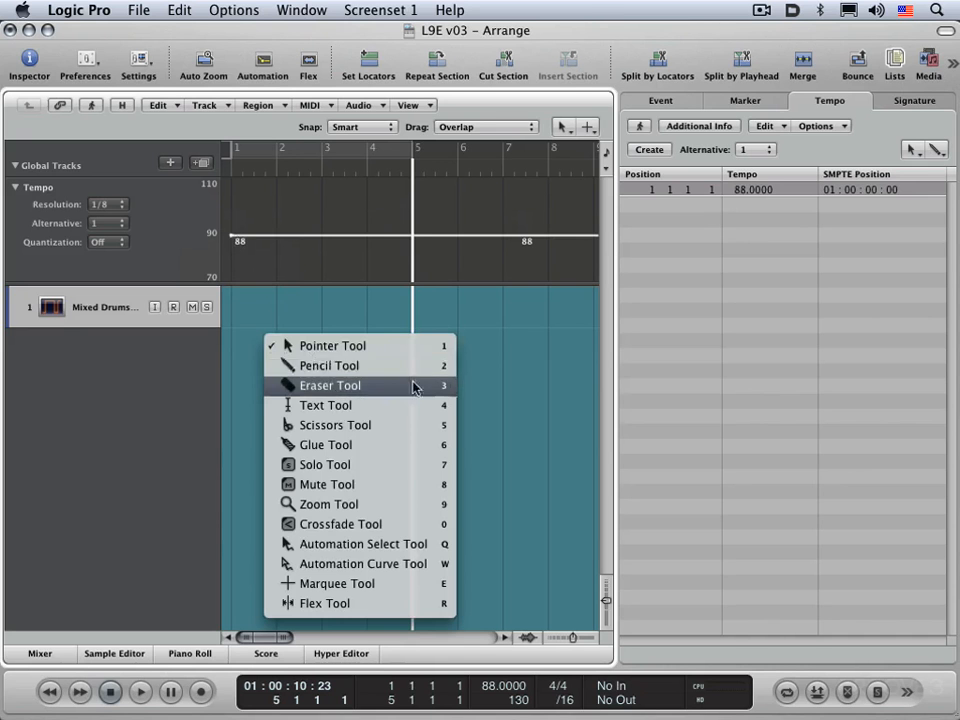
key("2")
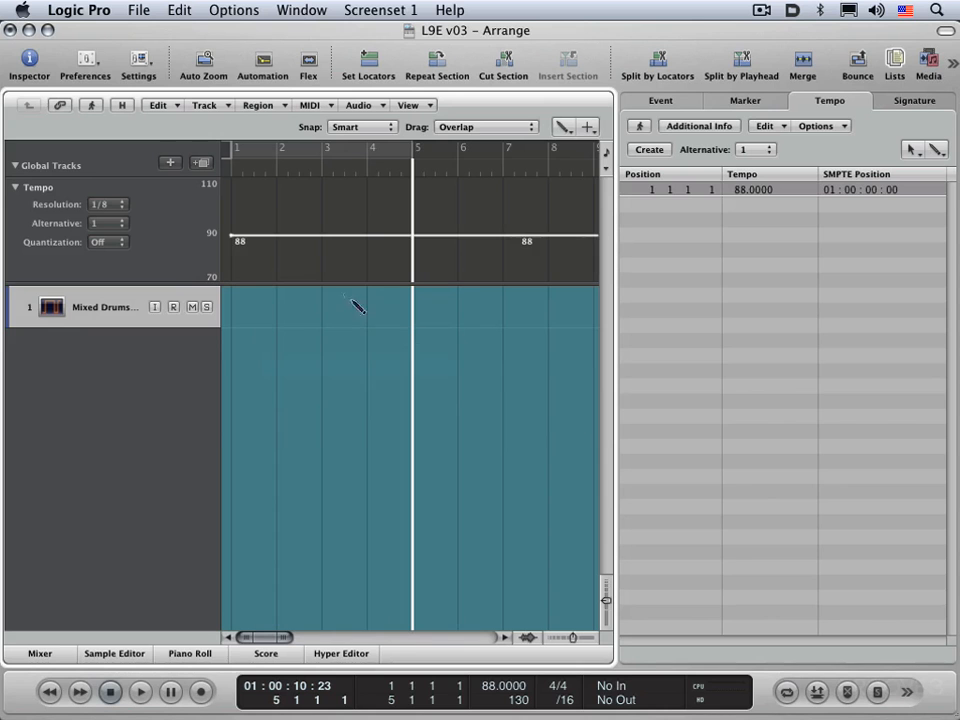
left_click(317, 224)
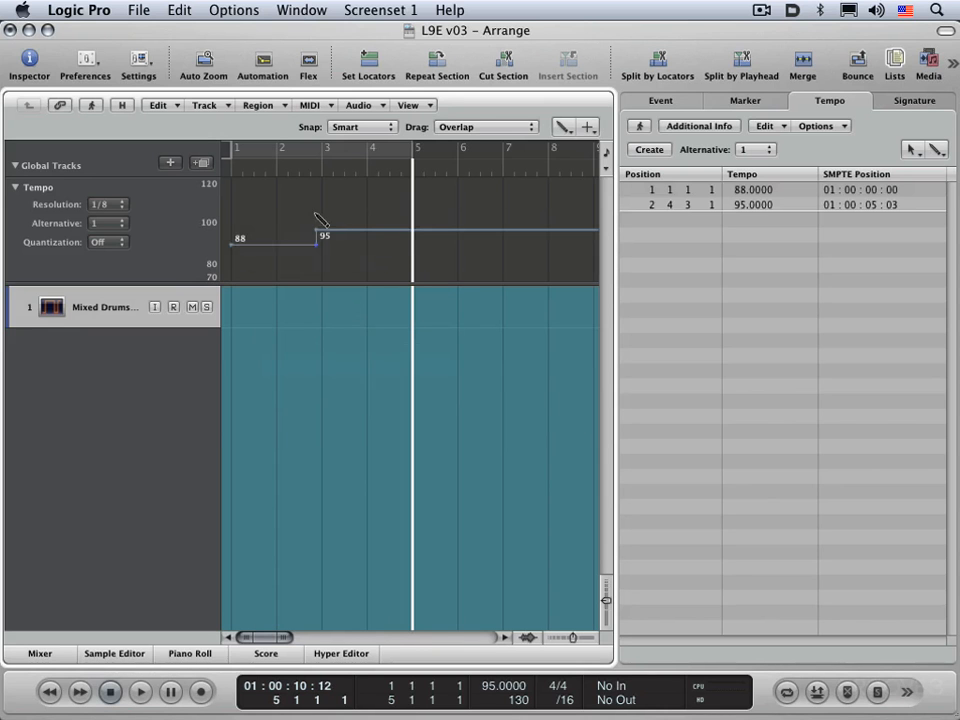
left_click(438, 208)
left_click(481, 261)
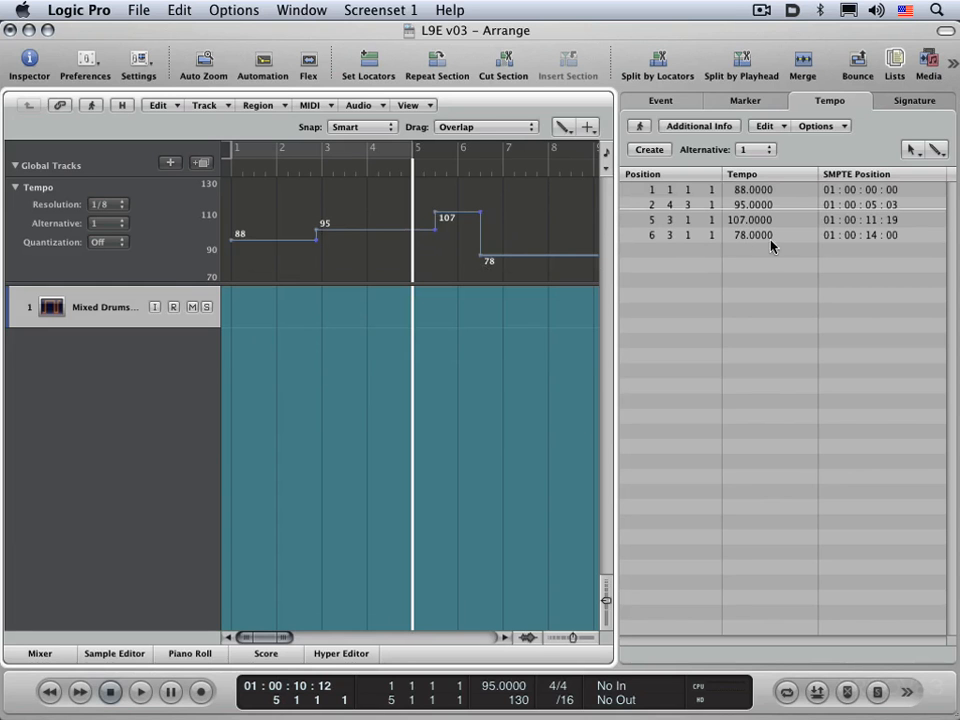
Step: Set the Tempo track's resolution and quantization to 1/16
left_click(115, 206)
left_click(113, 217)
left_click(107, 242)
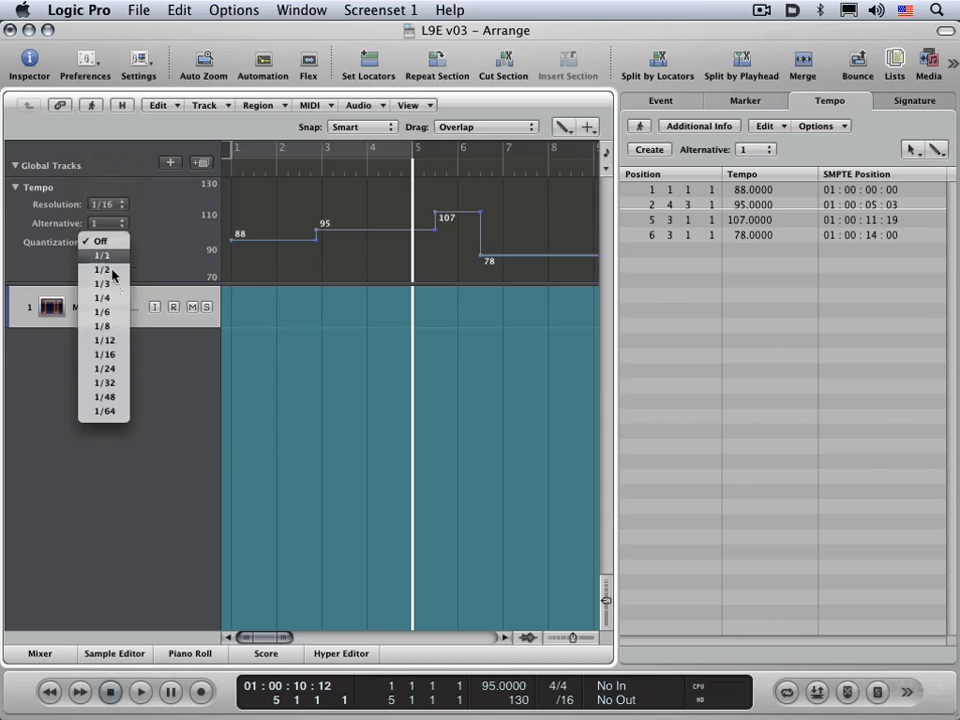
left_click(112, 355)
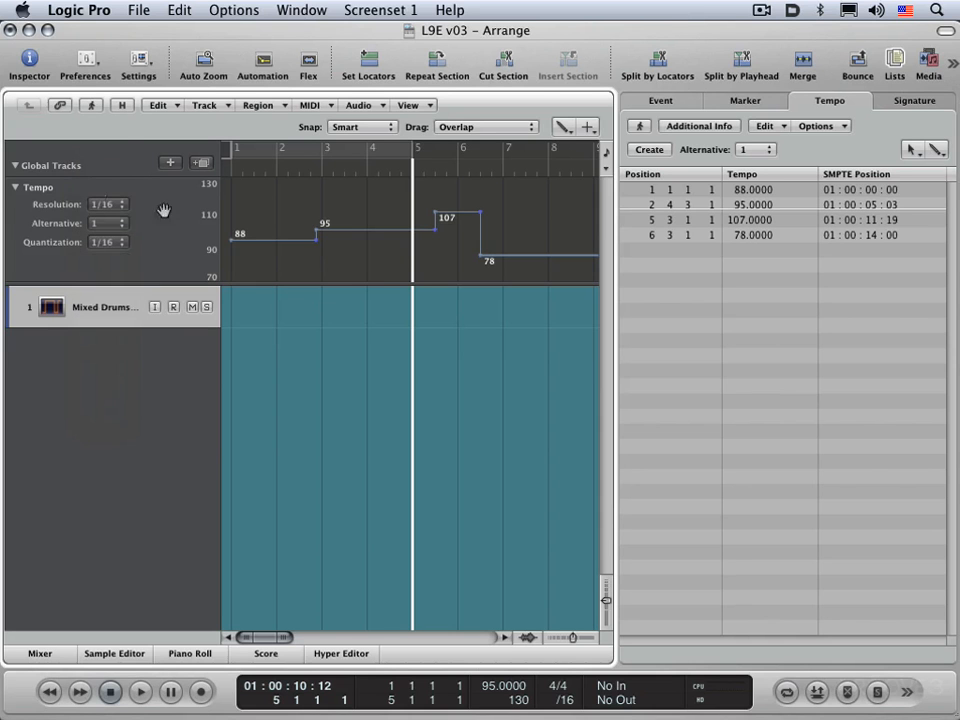
left_click(109, 206)
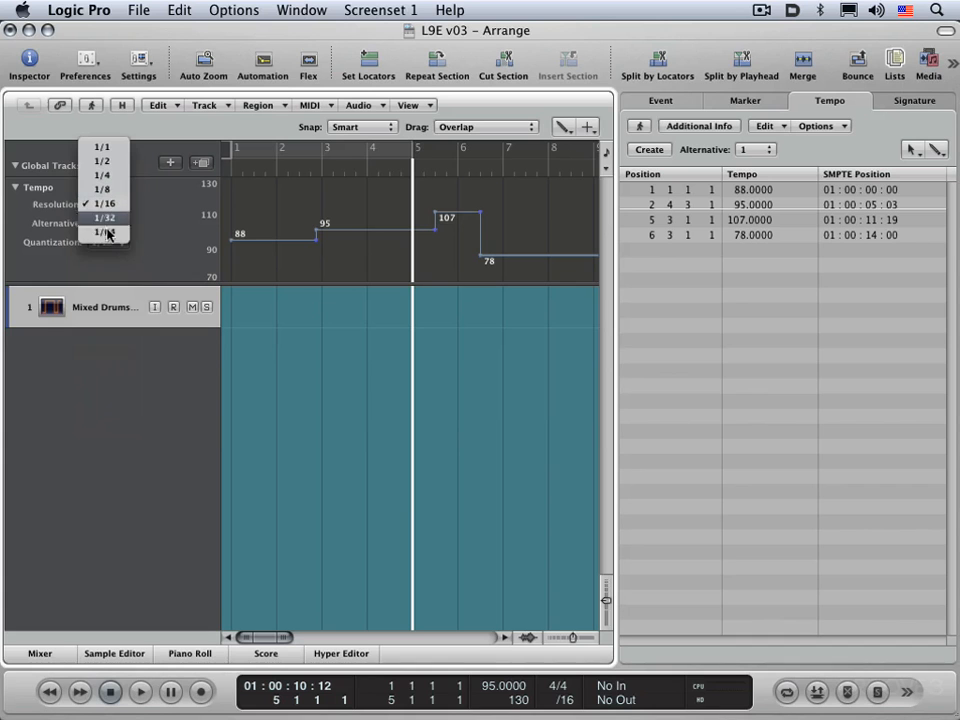
left_click(139, 293)
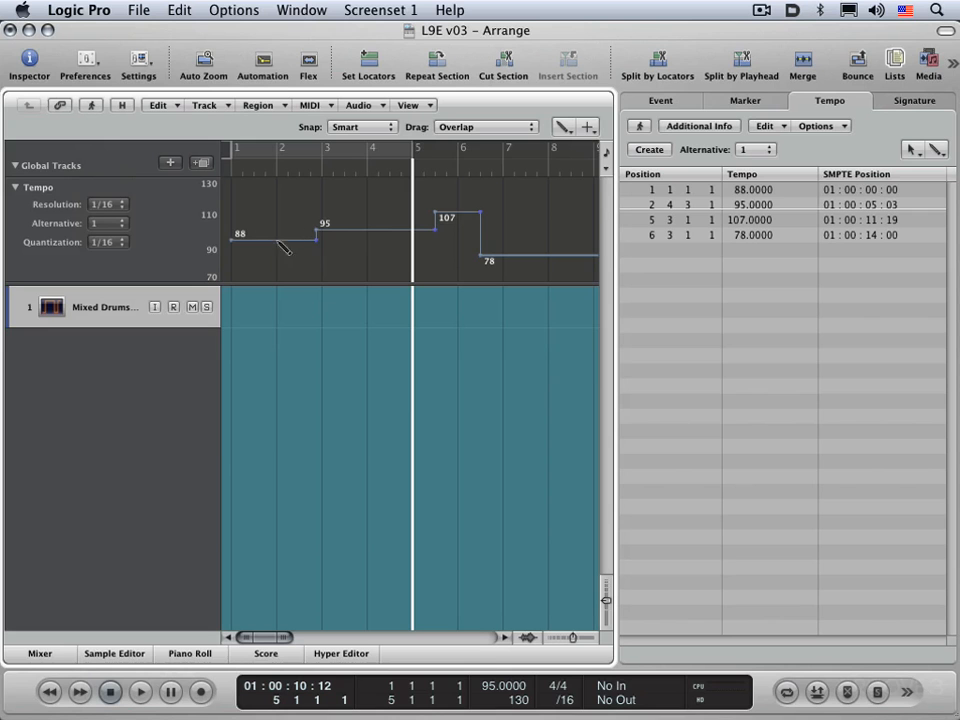
Step: Switch the Tempo track to tempo alternative 2, then to alternative 3
left_click(116, 225)
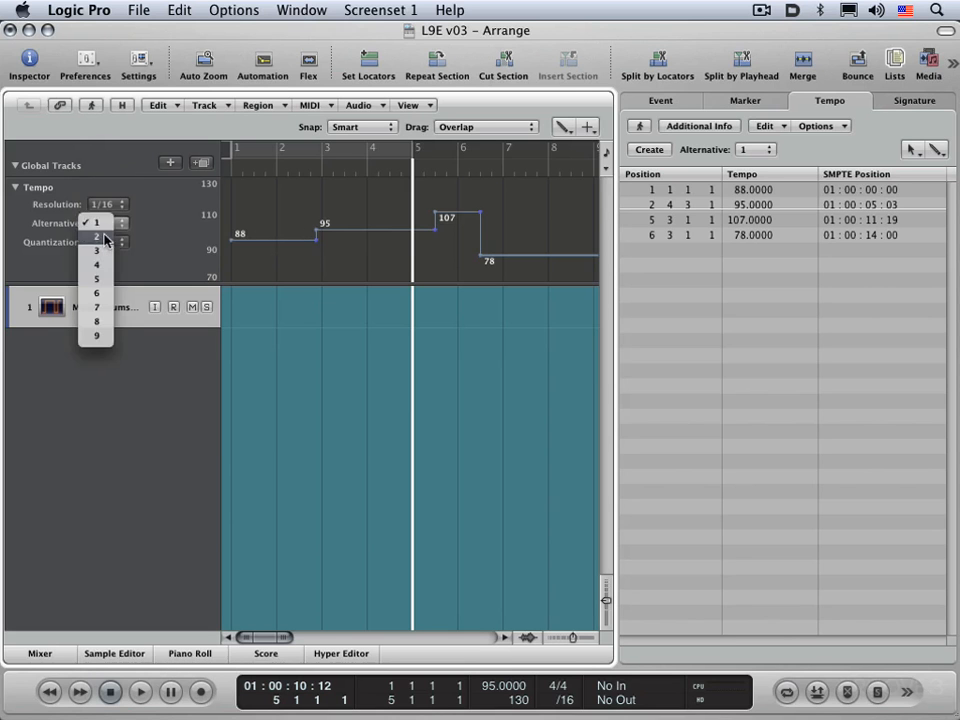
left_click(104, 238)
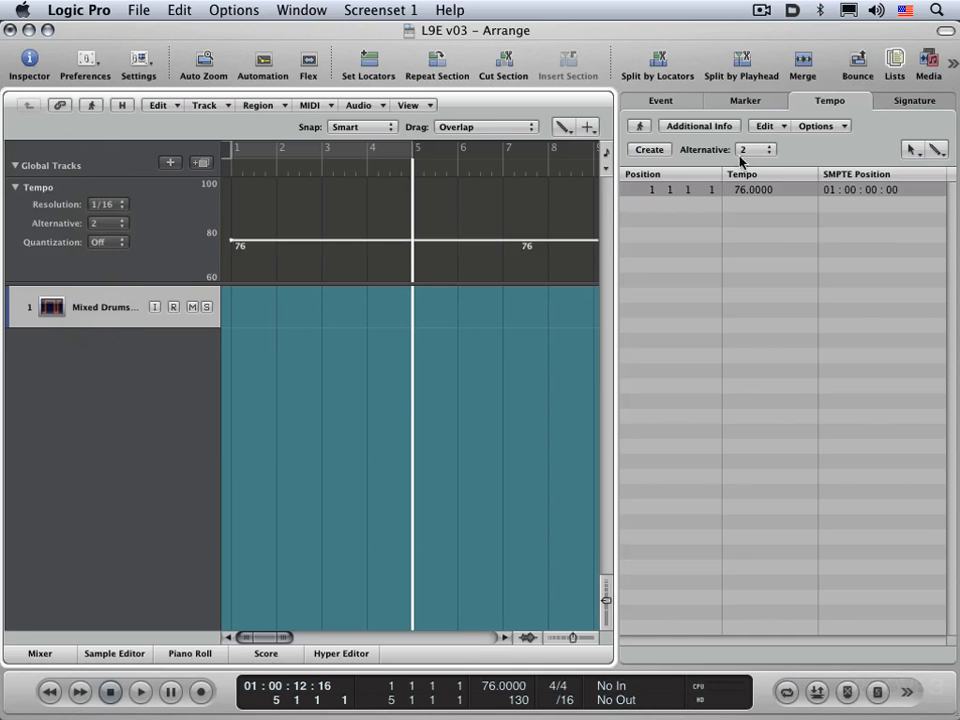
left_click(100, 223)
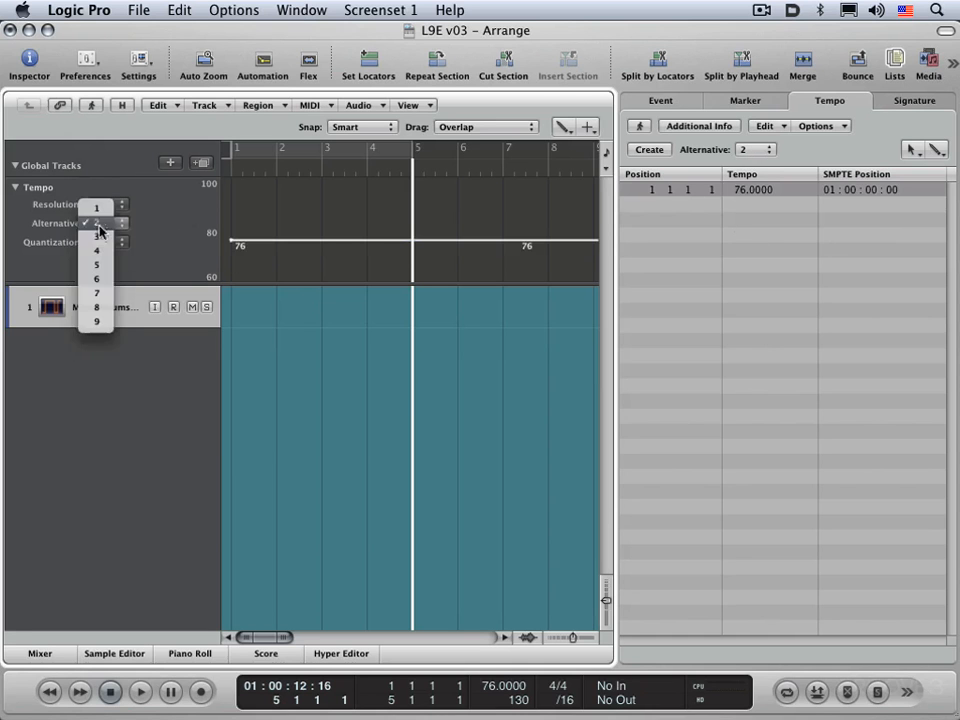
left_click(97, 236)
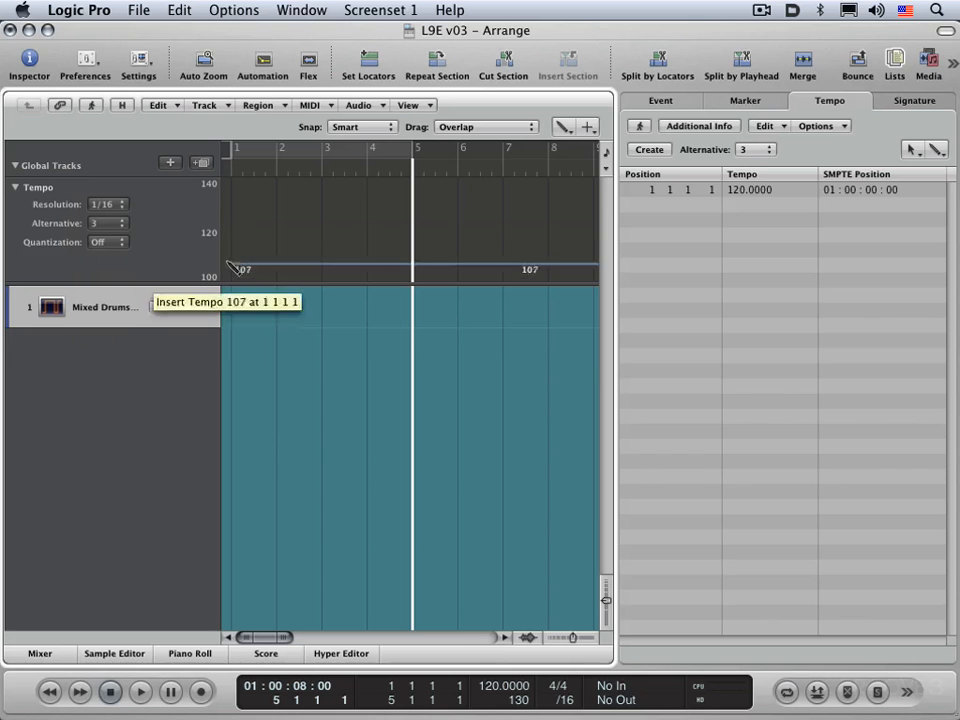
Step: Set tempo alternative 3's starting tempo to 106 with the Pencil tool, then return to the Pointer tool
left_click(230, 268)
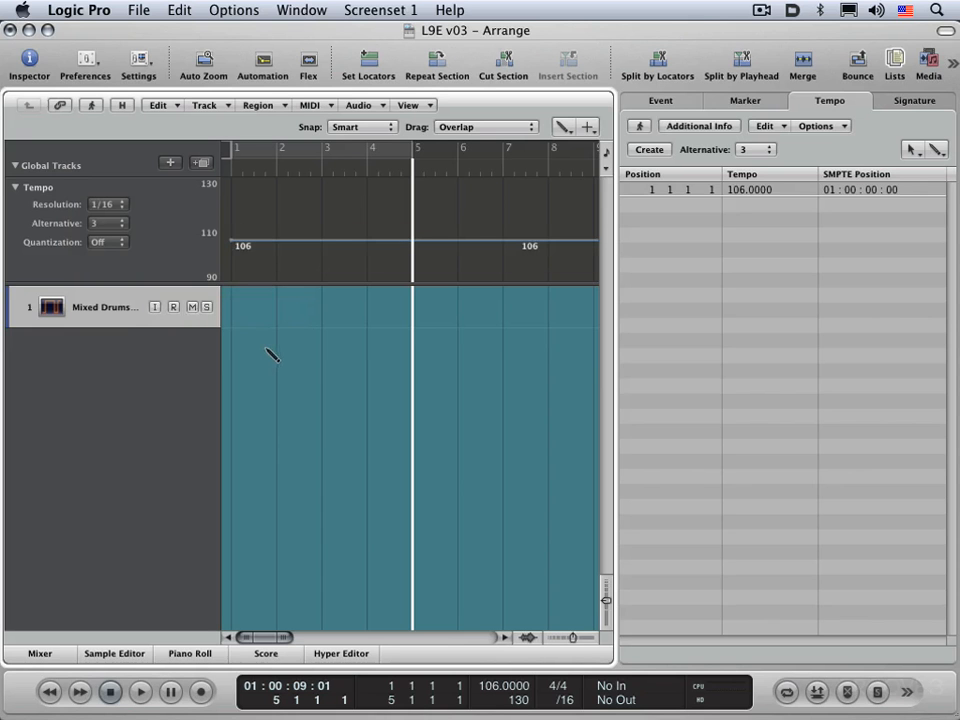
key("Escape")
key("Escape")
key("Escape")
key("Escape")
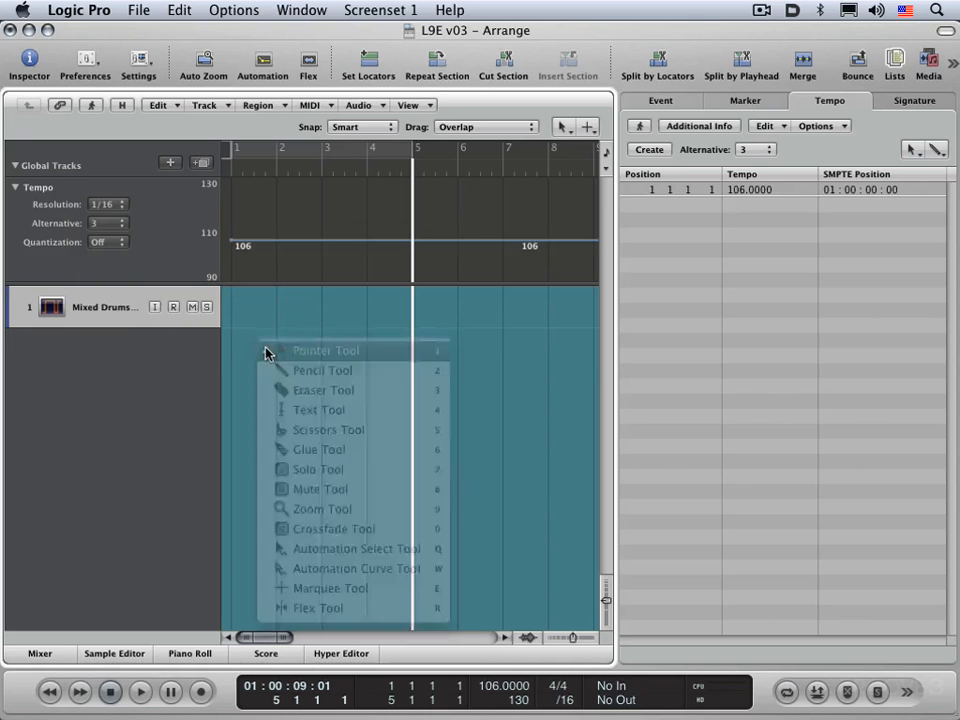
Step: Hide the global tracks and move the playhead back to the project start
key("g")
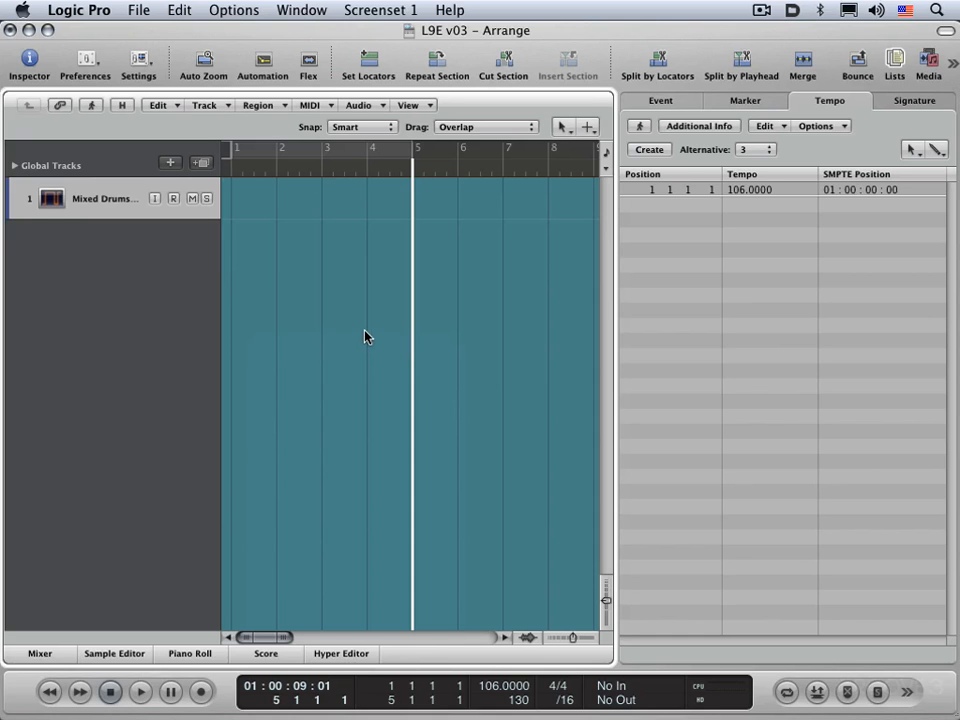
key("Return")
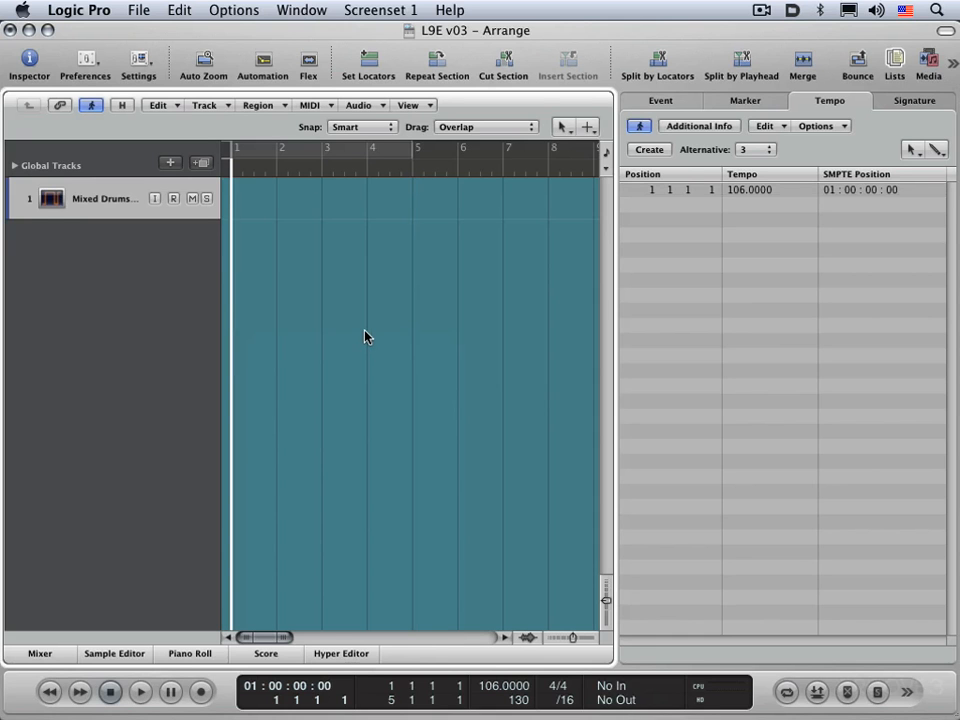